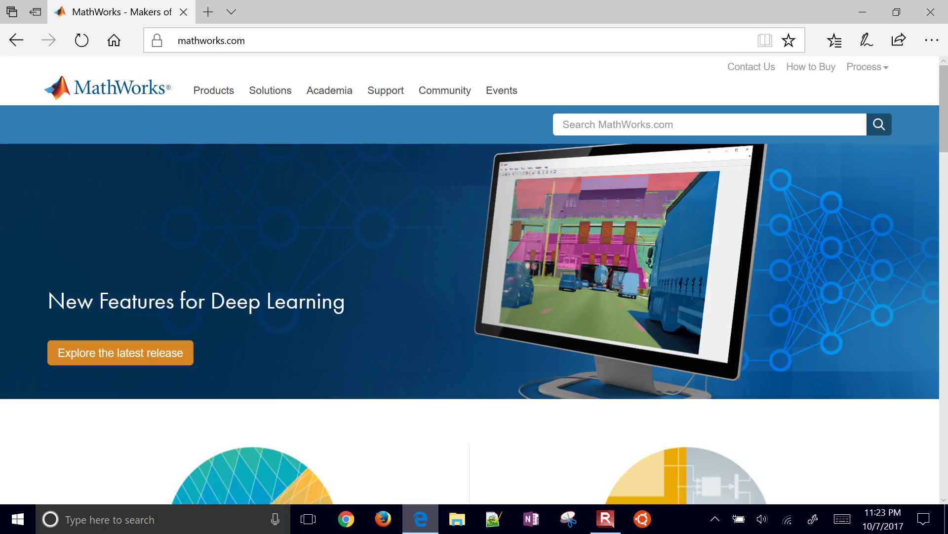
Step: Open the MathWorks page about the latest release, R2017b at a Glance
{"action": "scroll", "coordinate": [470, 227], "scroll_direction": "up", "scroll_amount": 5}
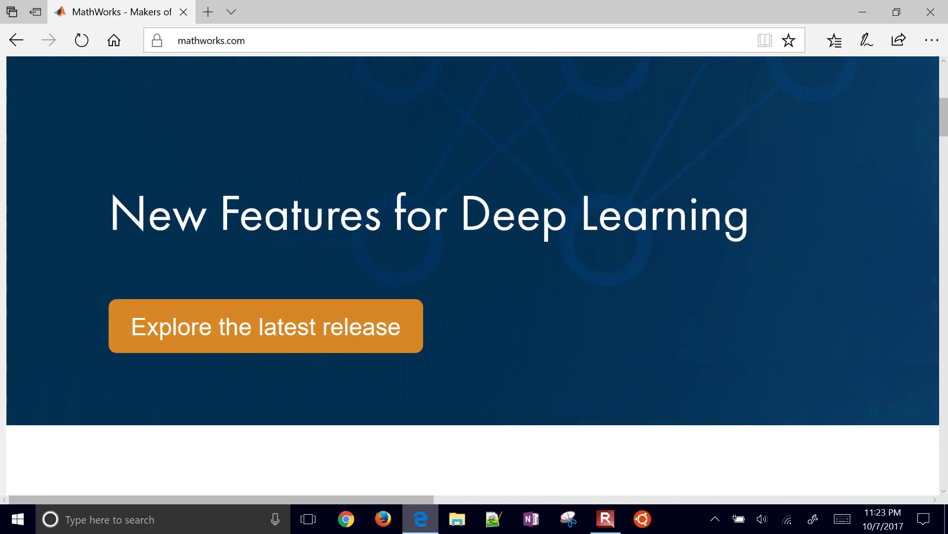
{"action": "scroll", "coordinate": [470, 276], "scroll_direction": "down", "scroll_amount": 5}
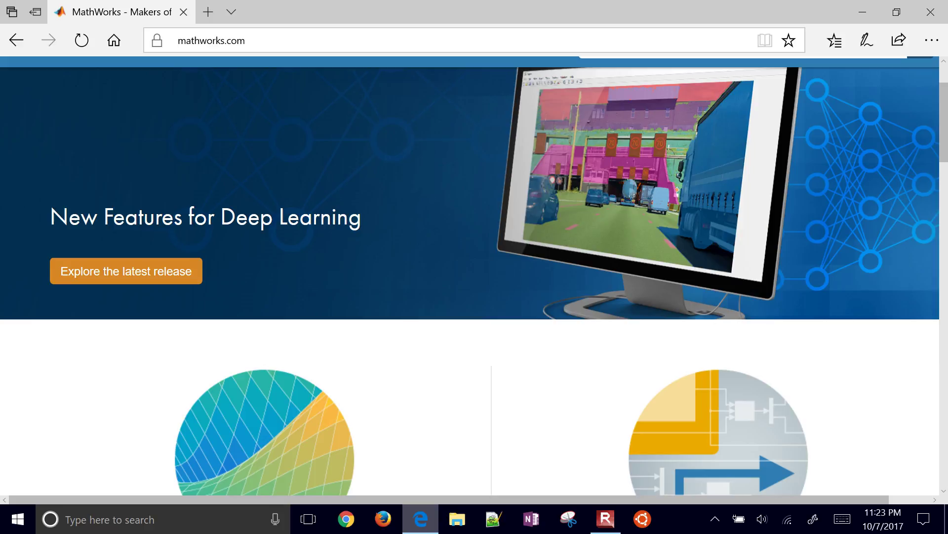
{"action": "scroll", "coordinate": [469, 281], "scroll_direction": "down", "scroll_amount": 5}
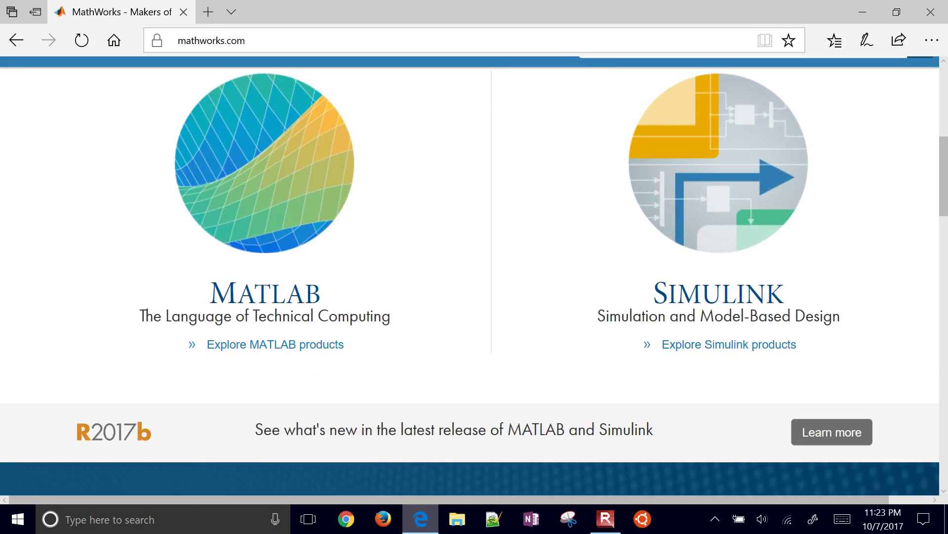
{"action": "scroll", "coordinate": [470, 281], "scroll_direction": "down", "scroll_amount": 5}
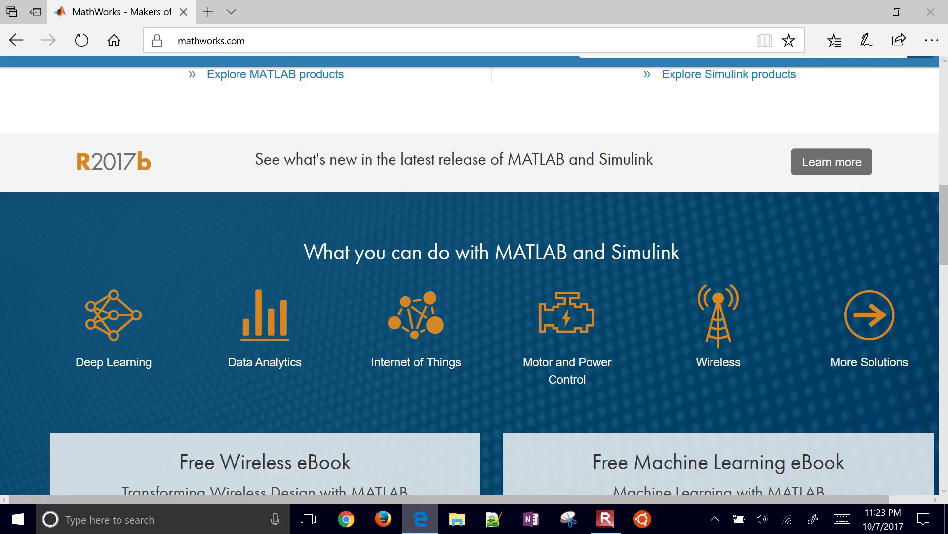
{"action": "scroll", "coordinate": [435, 379], "scroll_direction": "up", "scroll_amount": 3}
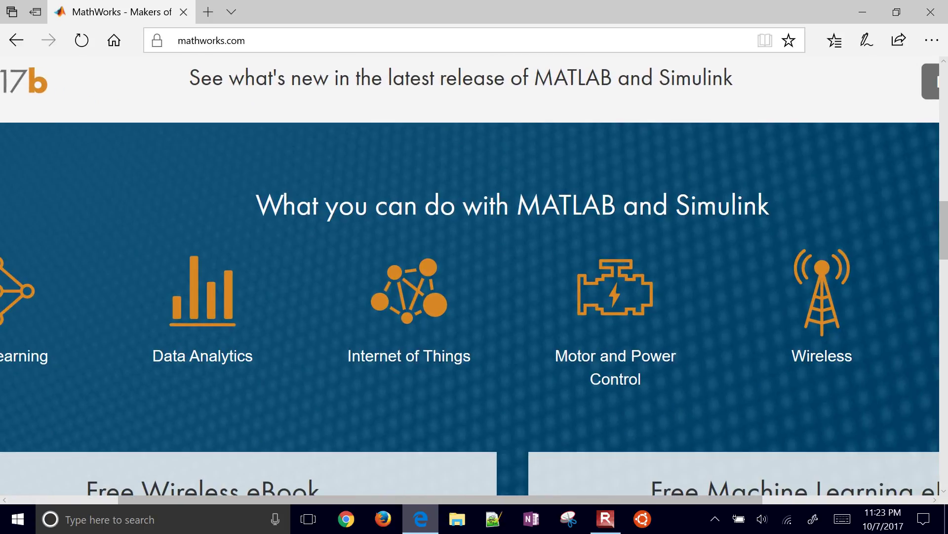
{"action": "scroll", "coordinate": [435, 379], "scroll_direction": "down", "scroll_amount": 3}
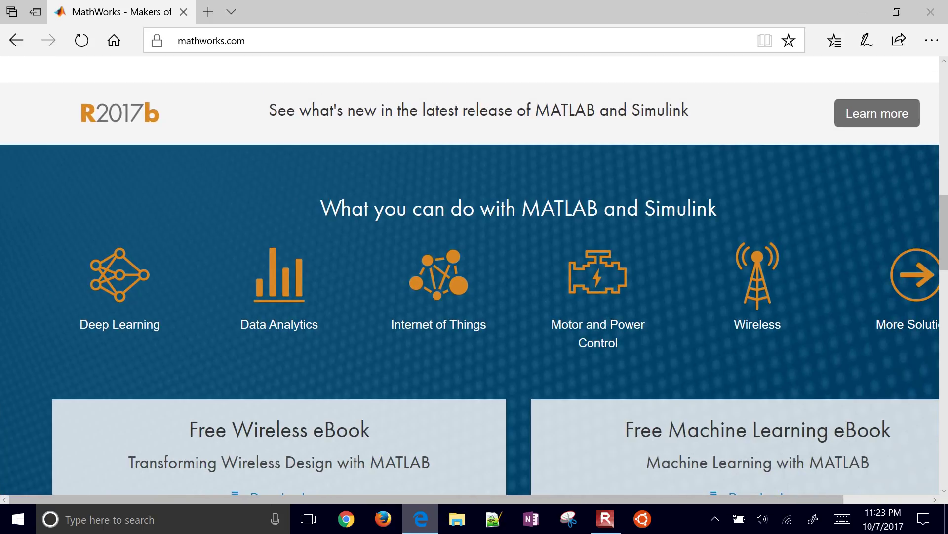
{"action": "scroll", "coordinate": [474, 296], "scroll_direction": "up", "scroll_amount": 3}
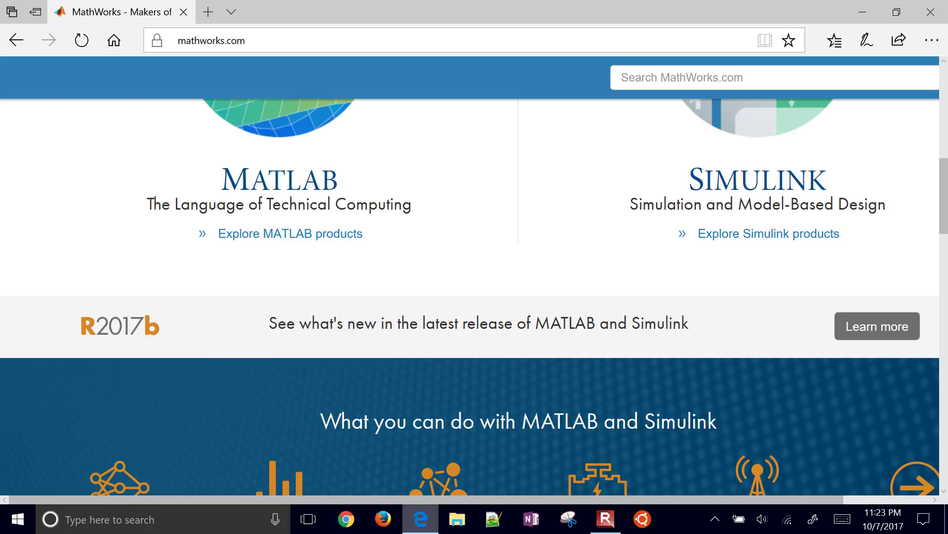
{"action": "scroll", "coordinate": [470, 297], "scroll_direction": "up", "scroll_amount": 8}
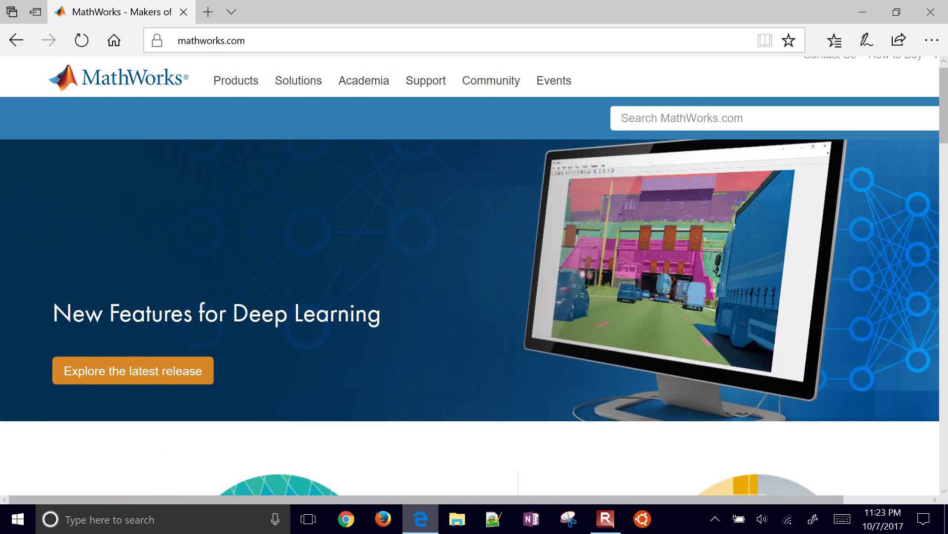
{"action": "scroll", "coordinate": [133, 370], "scroll_direction": "up", "scroll_amount": 3}
{"action": "left_click", "coordinate": [217, 357]}
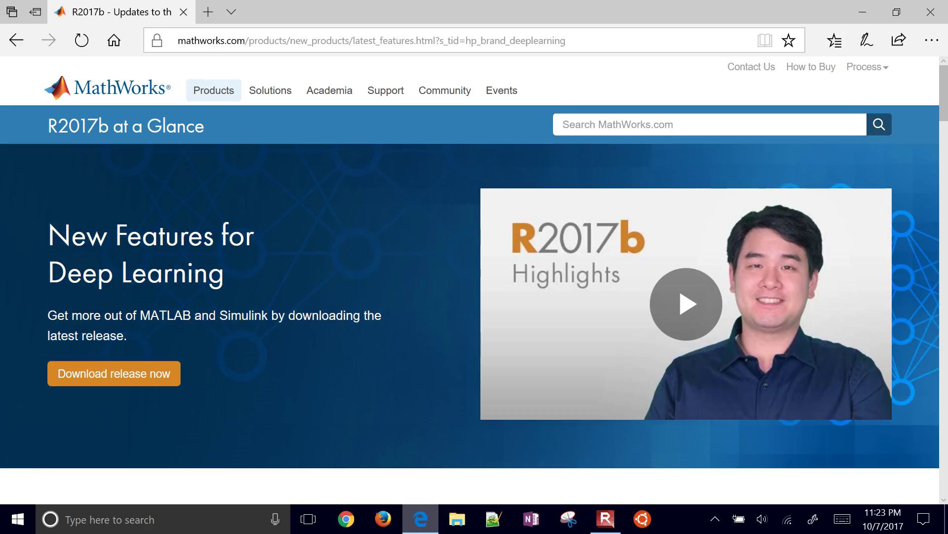
Step: Follow Download release now through to the Download R2017b Installer page
{"action": "scroll", "coordinate": [474, 281], "scroll_direction": "up", "scroll_amount": 5}
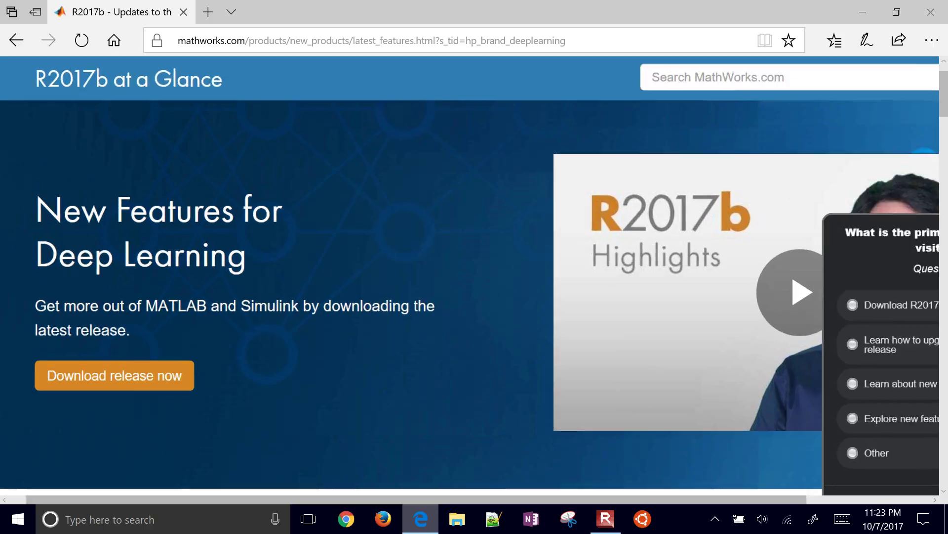
{"action": "left_click", "coordinate": [200, 382]}
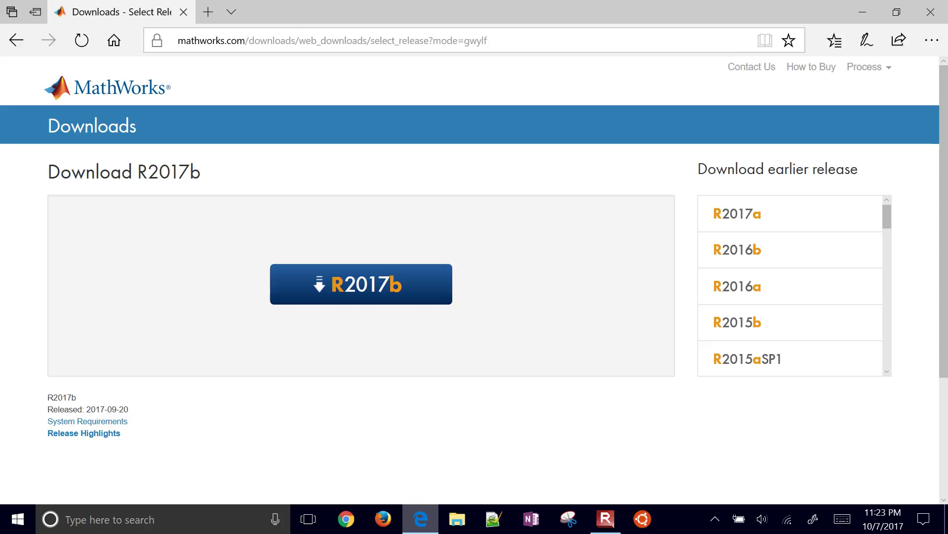
{"action": "scroll", "coordinate": [475, 276], "scroll_direction": "down", "scroll_amount": 1}
{"action": "scroll", "coordinate": [791, 247], "scroll_direction": "up", "scroll_amount": 5}
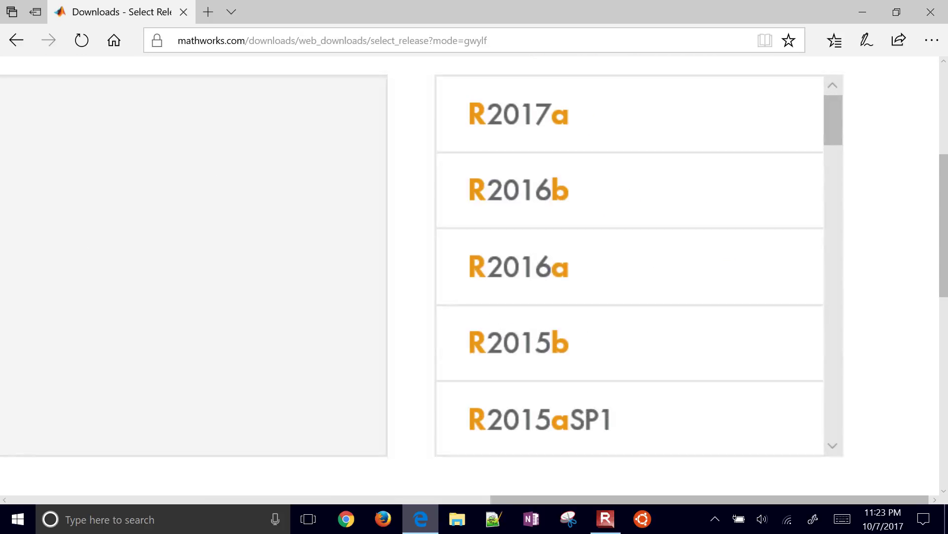
{"action": "scroll", "coordinate": [617, 267], "scroll_direction": "down", "scroll_amount": 5}
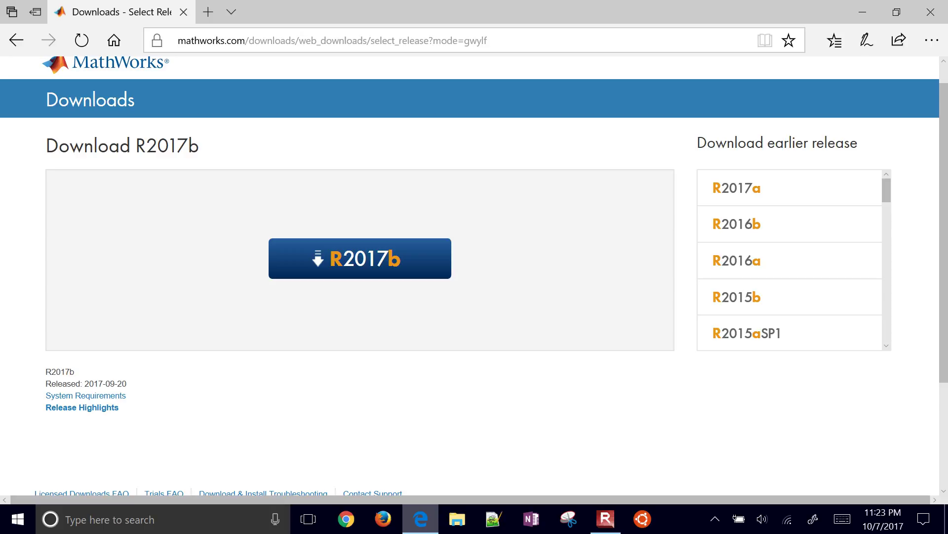
{"action": "scroll", "coordinate": [287, 271], "scroll_direction": "up", "scroll_amount": 3}
{"action": "left_click", "coordinate": [287, 270]}
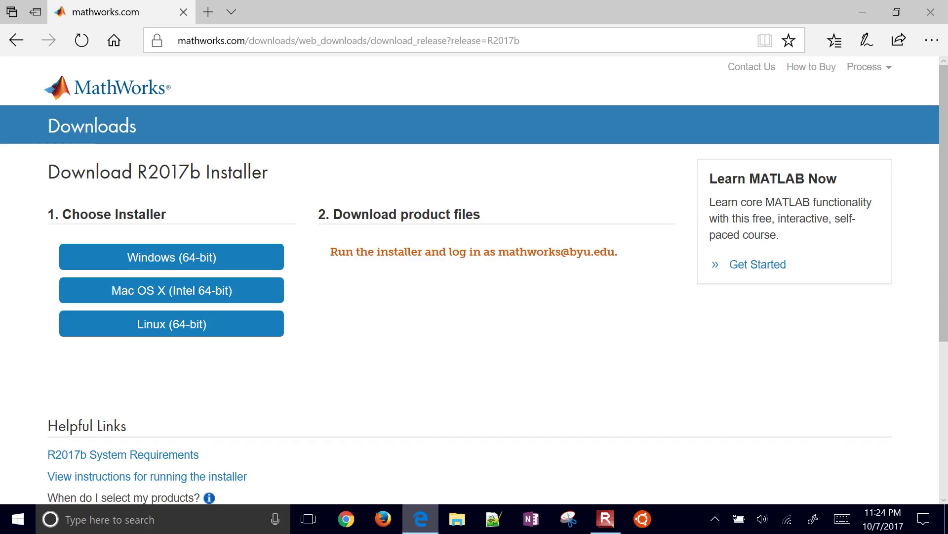
Step: Save the Windows 64-bit installer matlab_R2017b_win64.exe to the Desktop using Save as
{"action": "scroll", "coordinate": [172, 324], "scroll_direction": "up", "scroll_amount": 3}
{"action": "left_click", "coordinate": [171, 329]}
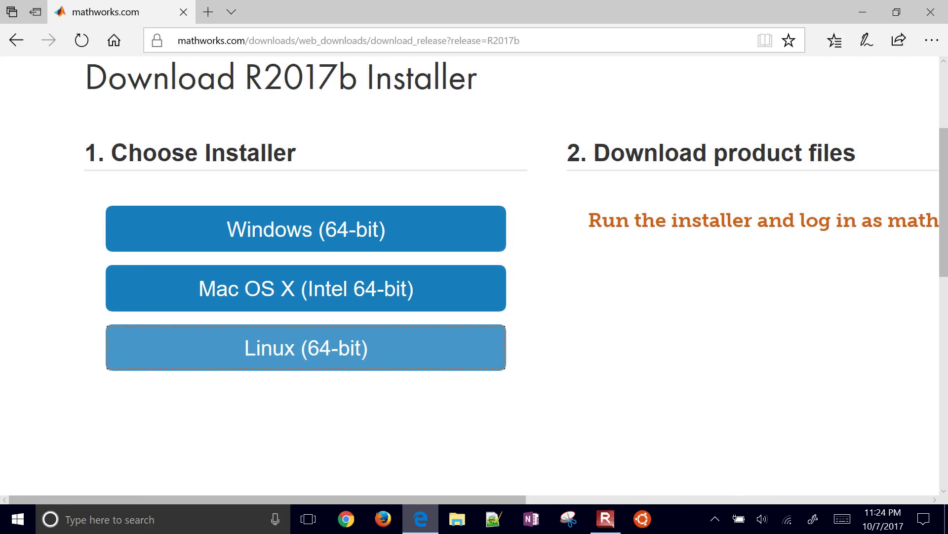
{"action": "scroll", "coordinate": [171, 323], "scroll_direction": "down", "scroll_amount": 3}
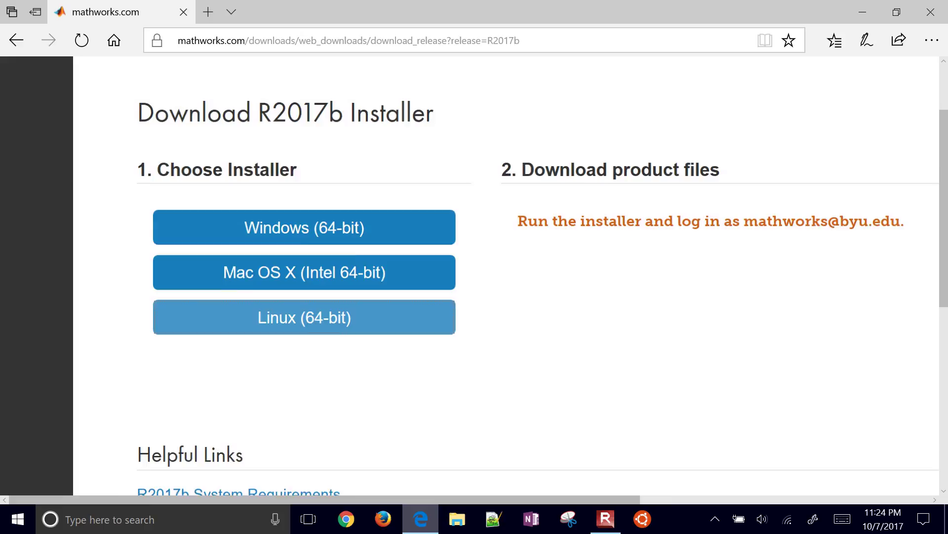
{"action": "left_click", "coordinate": [231, 227]}
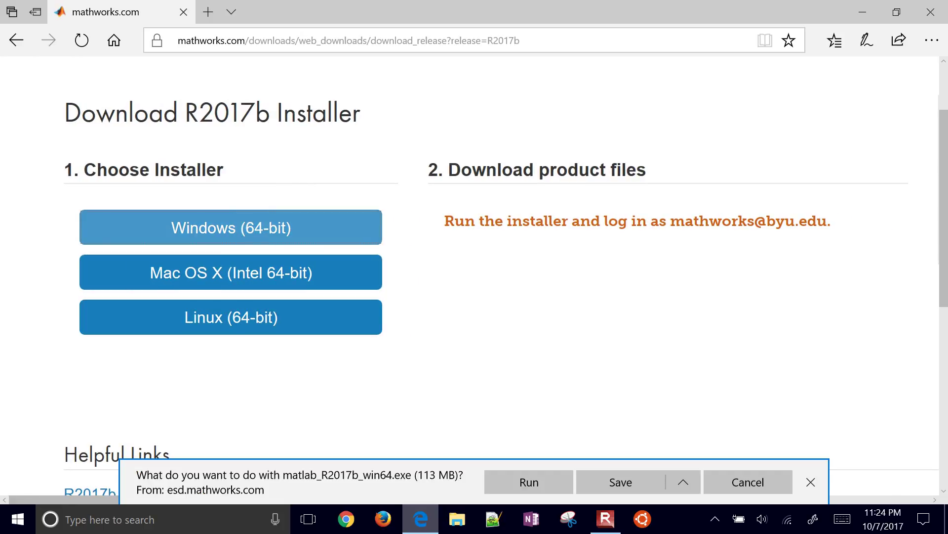
{"action": "left_click", "coordinate": [683, 482]}
{"action": "left_click", "coordinate": [621, 458]}
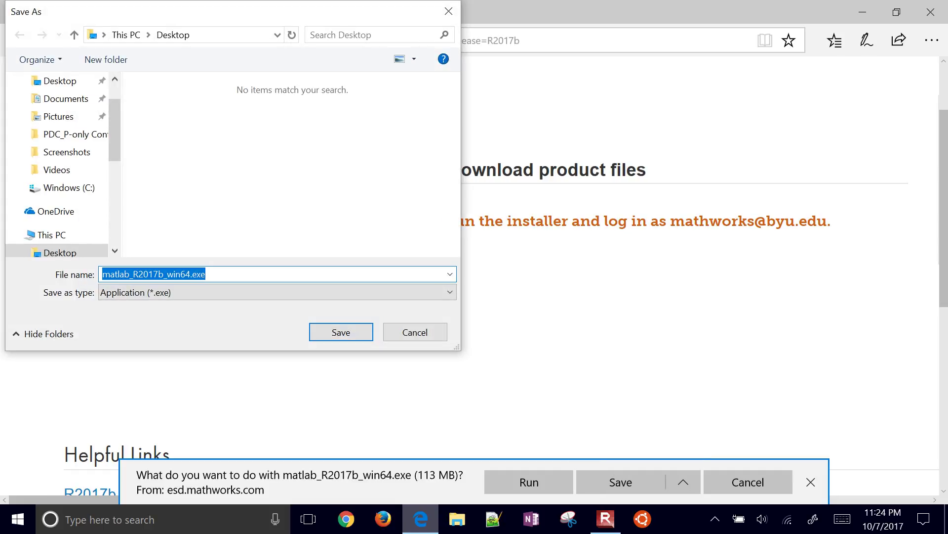
{"action": "key", "text": "Return"}
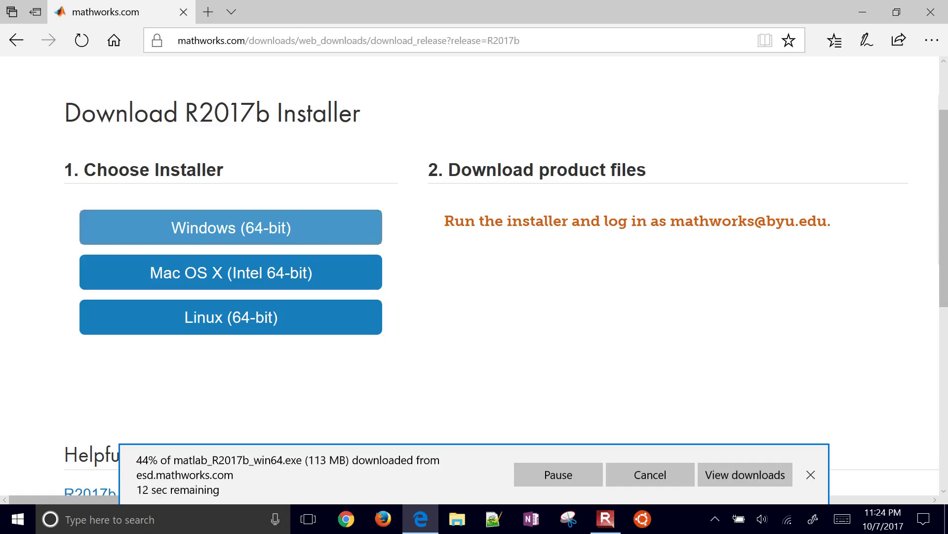
{"action": "left_click", "coordinate": [456, 519]}
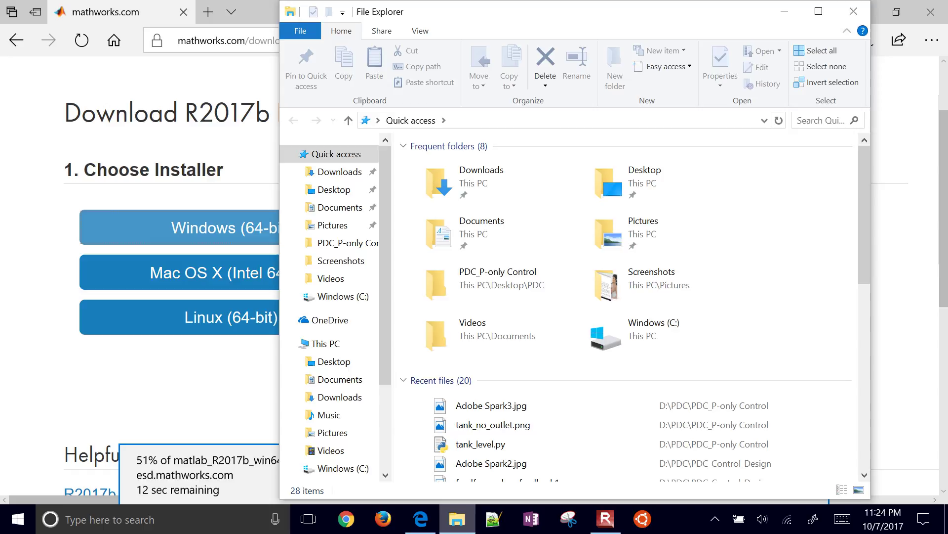
{"action": "left_click", "coordinate": [359, 303]}
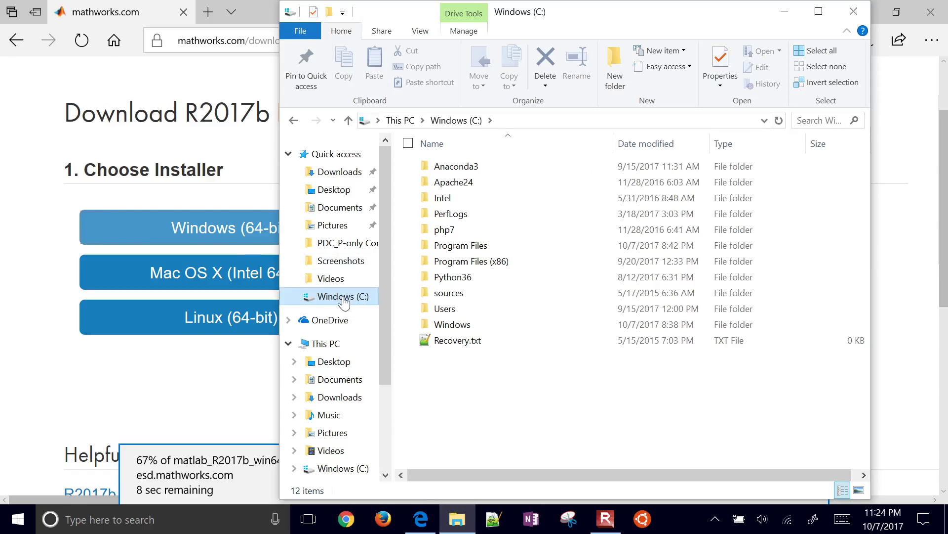
{"action": "right_click", "coordinate": [344, 300]}
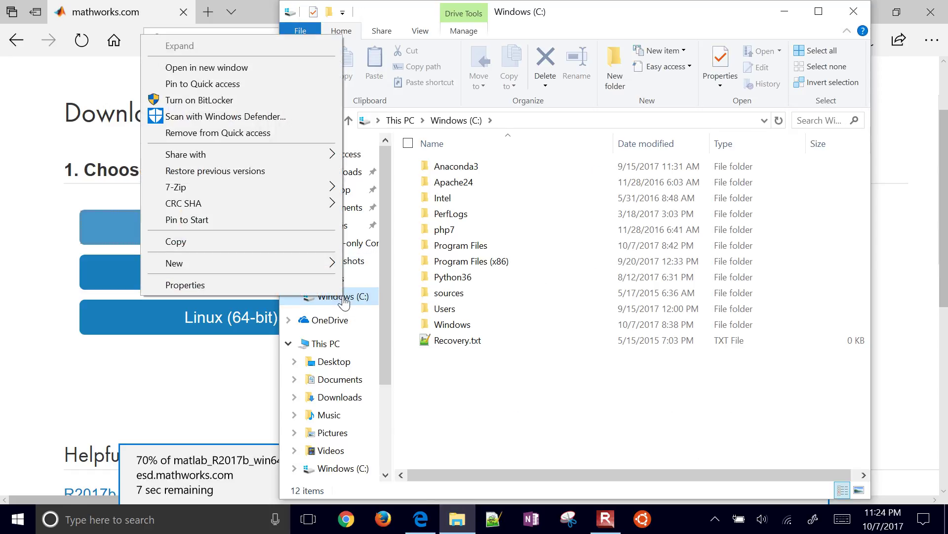
{"action": "left_click", "coordinate": [301, 291]}
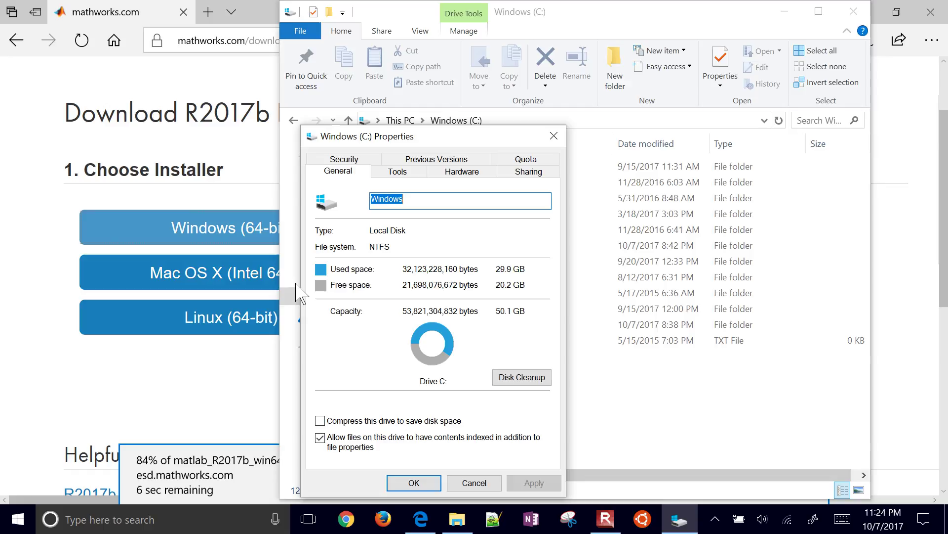
{"action": "key", "text": "Escape"}
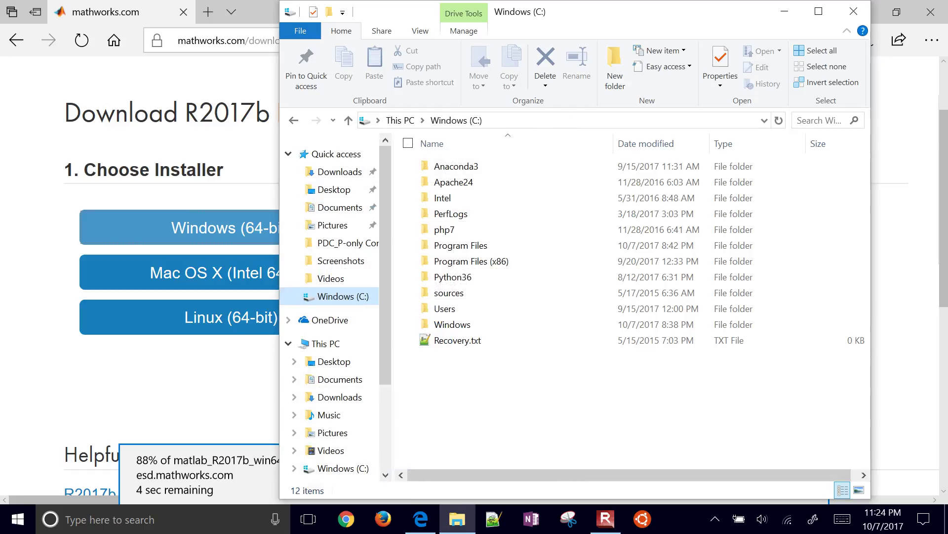
{"action": "left_click", "coordinate": [789, 18]}
Step: Launch Disk Cleanup for Windows (C:) and review its 331 MB Files to delete list
{"action": "key", "text": "super+s"}
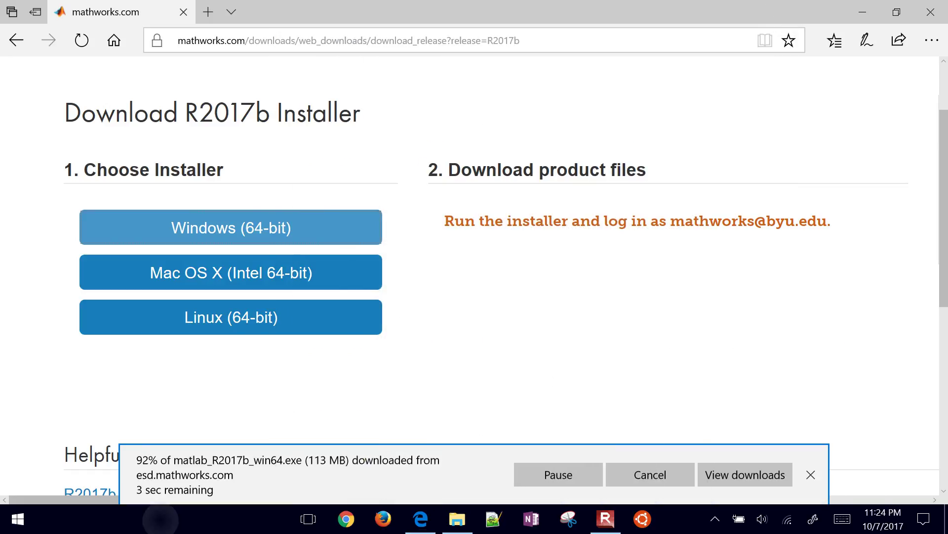
{"action": "type", "text": "disk"}
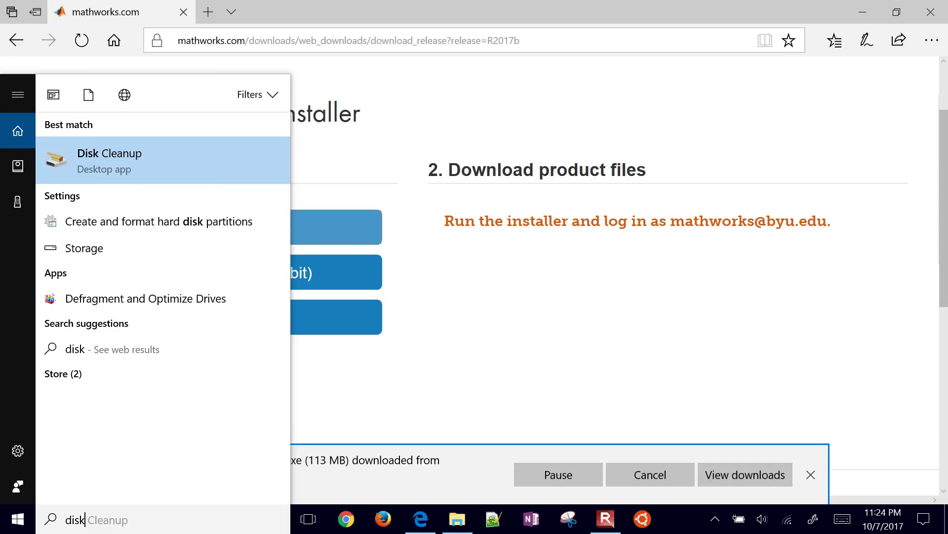
{"action": "key", "text": "Return"}
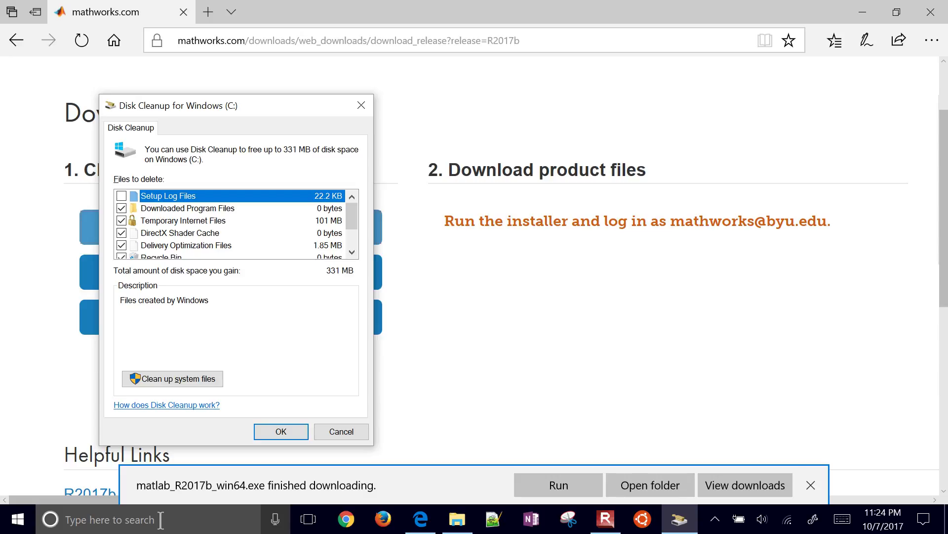
{"action": "left_click", "coordinate": [352, 252]}
{"action": "left_click", "coordinate": [352, 252]}
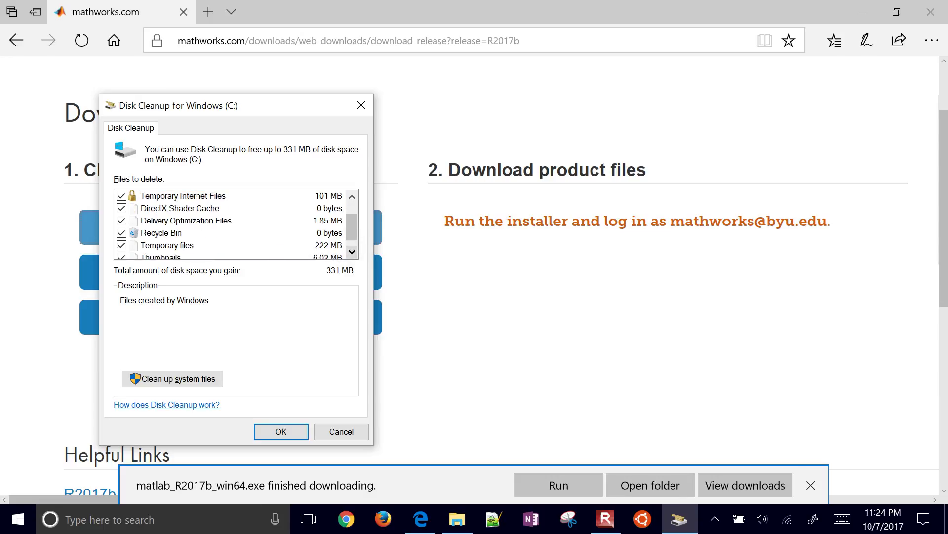
Step: Close Disk Cleanup, minimize Edge, and select the matlab_R2017b_win64.exe installer on the desktop
{"action": "key", "text": "Escape"}
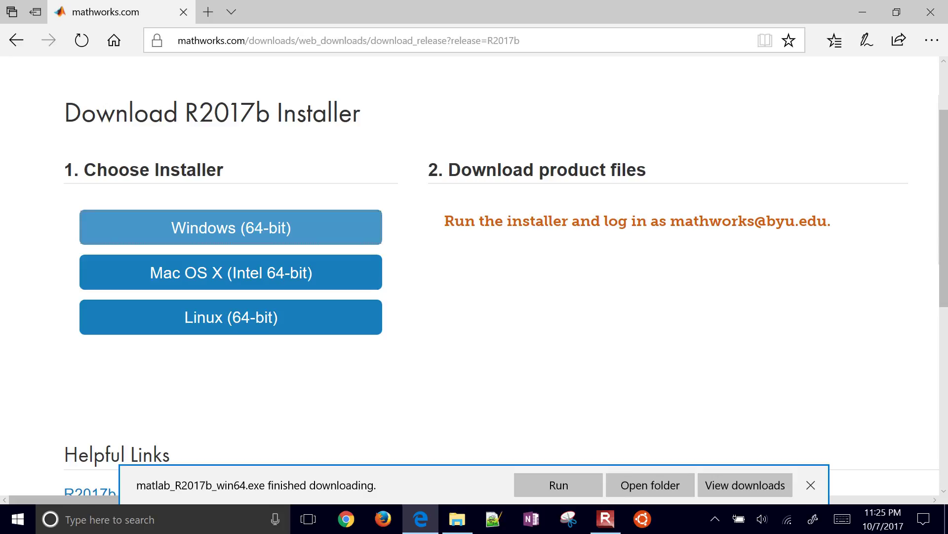
{"action": "left_click", "coordinate": [863, 12]}
{"action": "left_click", "coordinate": [27, 106]}
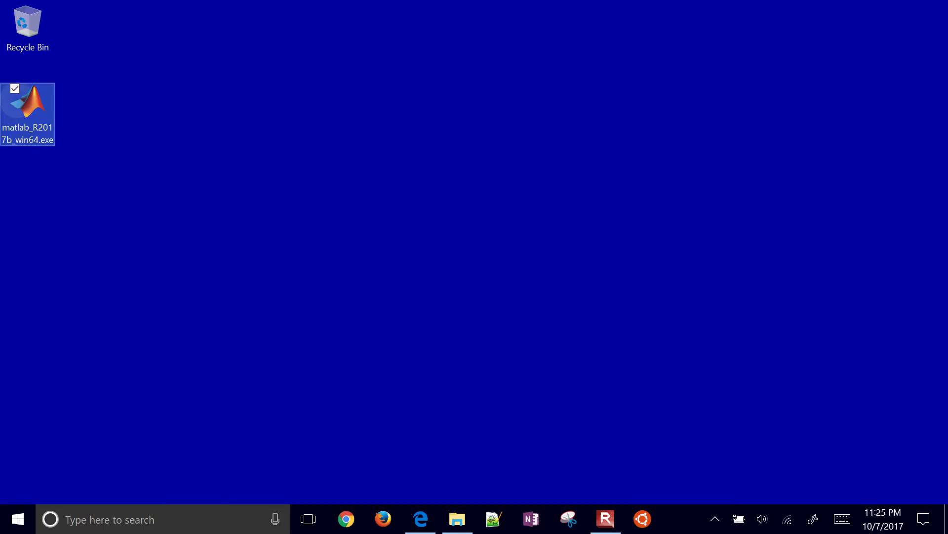
Step: Dismiss the installer's shortcut menu and the Start menu, leaving the plain desktop
{"action": "right_click", "coordinate": [27, 106]}
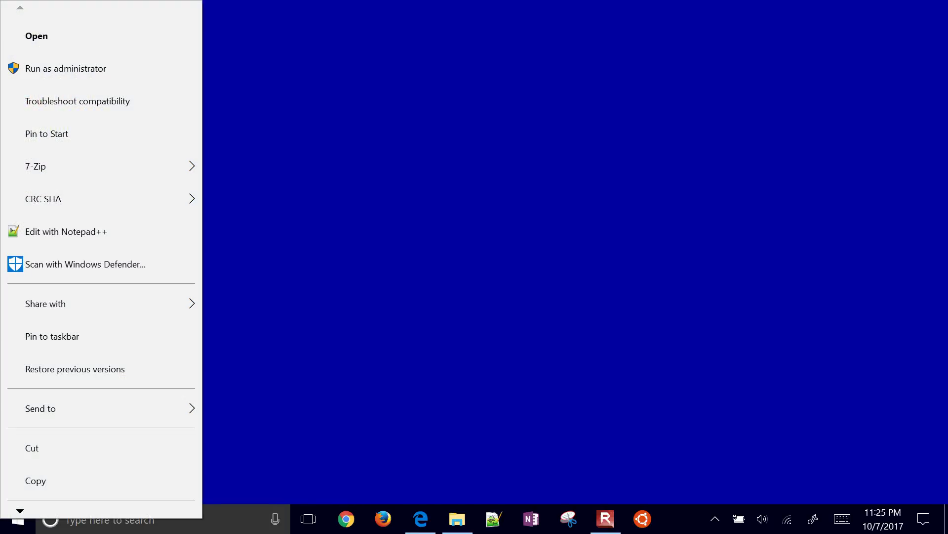
{"action": "key", "text": "Escape"}
{"action": "key", "text": "super"}
{"action": "key", "text": "Escape"}
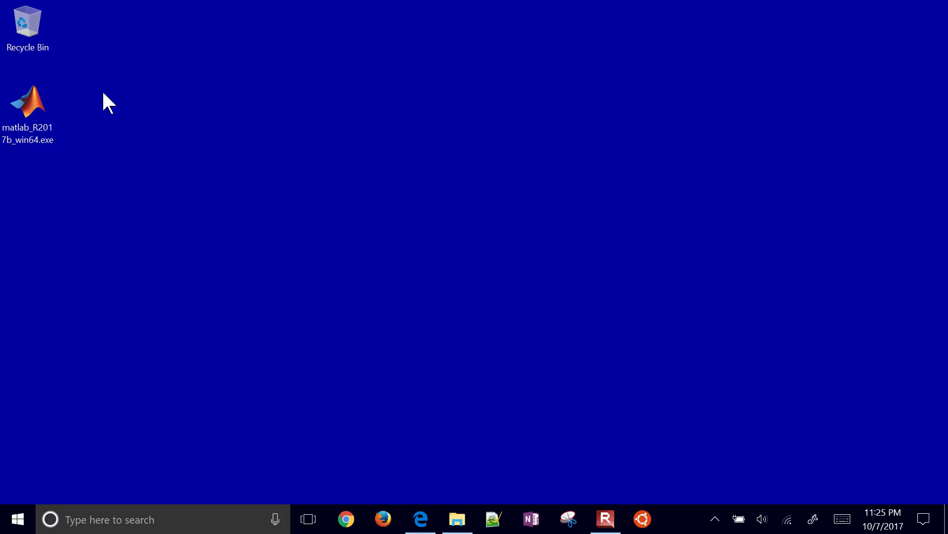
Step: Run matlab_R2017b_win64.exe and select setup.exe in the extracted _temp_matlab_R2017b_win64 folder
{"action": "double_click", "coordinate": [15, 96]}
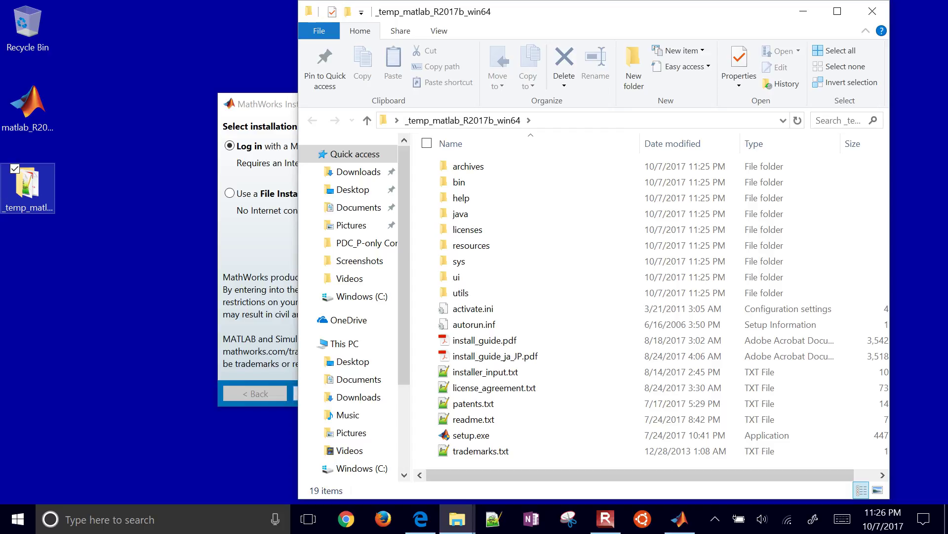
{"action": "left_click", "coordinate": [471, 435]}
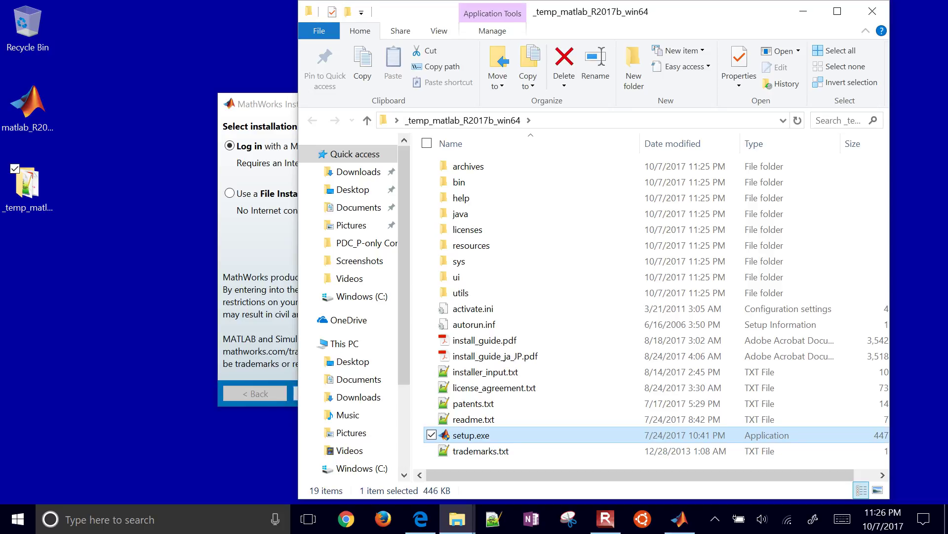
Step: Minimize File Explorer and proceed with 'Log in with a MathWorks Account'
{"action": "key", "text": "super+Down"}
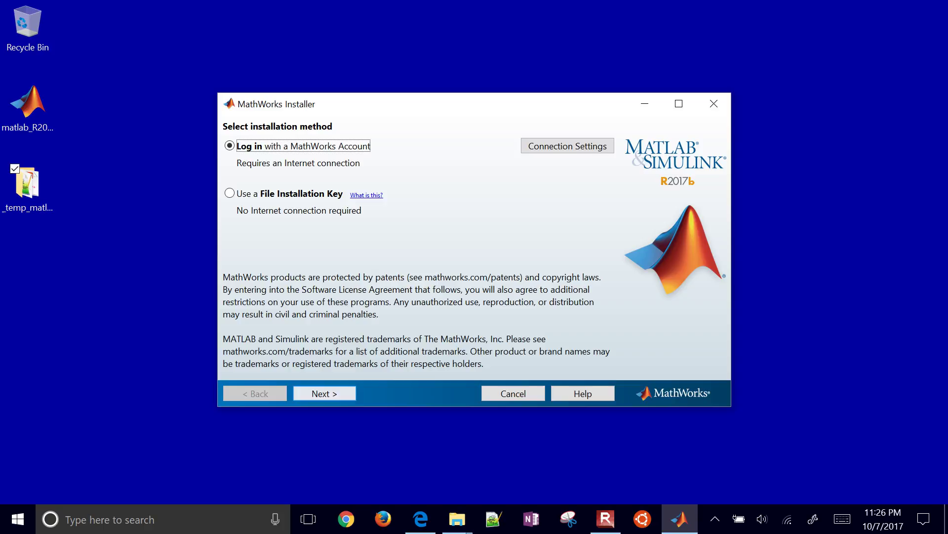
{"action": "left_click", "coordinate": [324, 392]}
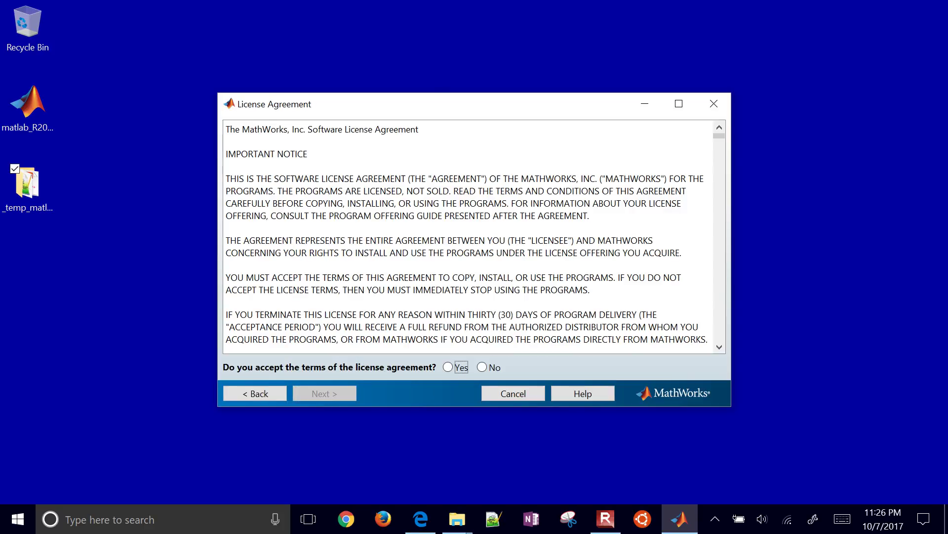
Step: Accept the license agreement and enter the MathWorks account e-mail on the Log in page
{"action": "key", "text": "space"}
{"action": "left_click", "coordinate": [324, 393]}
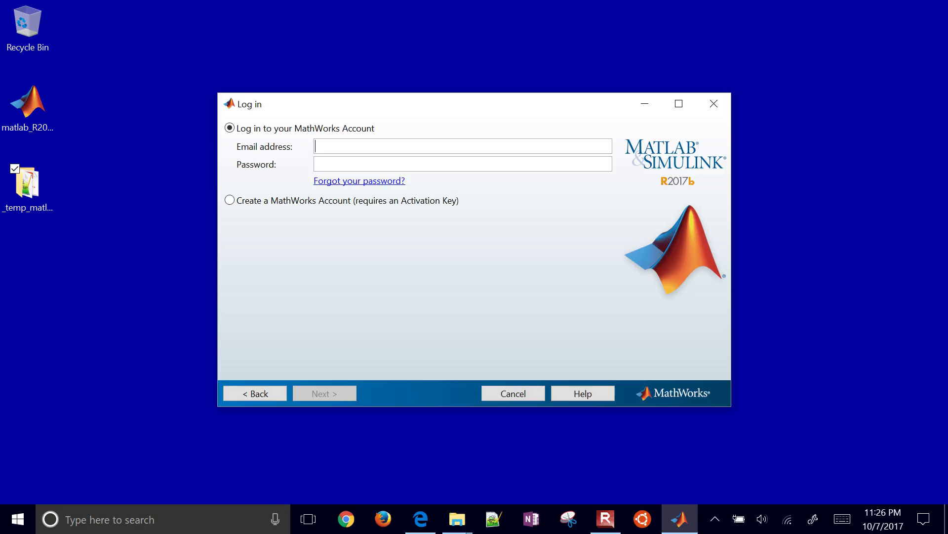
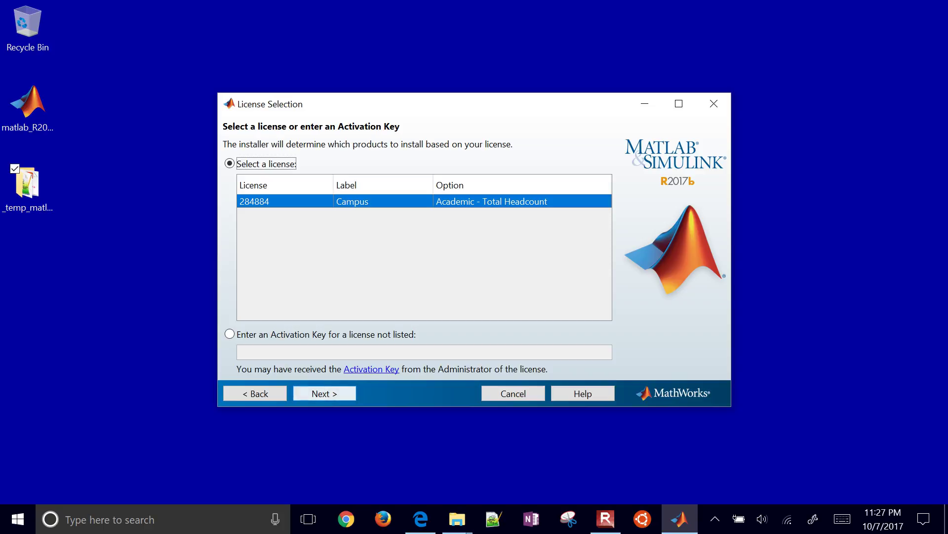
Step: Proceed with the Campus license (Academic - Total Headcount) to Folder Selection
{"action": "left_click", "coordinate": [320, 396]}
{"action": "key", "text": "Return"}
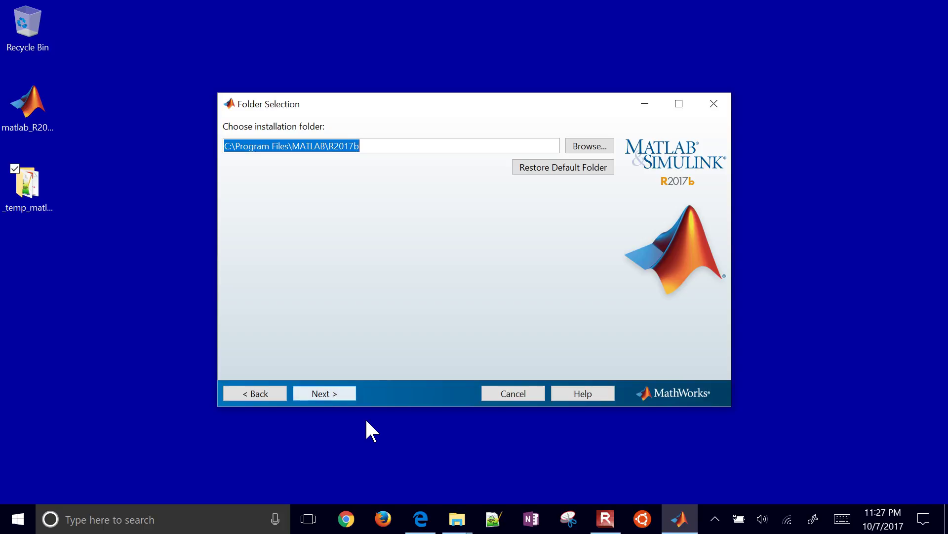
Step: Keep C:\Program Files\MATLAB\R2017b, add Parallel Computing Toolbox 6.11, and continue to Installation Options
{"action": "key", "text": "Return"}
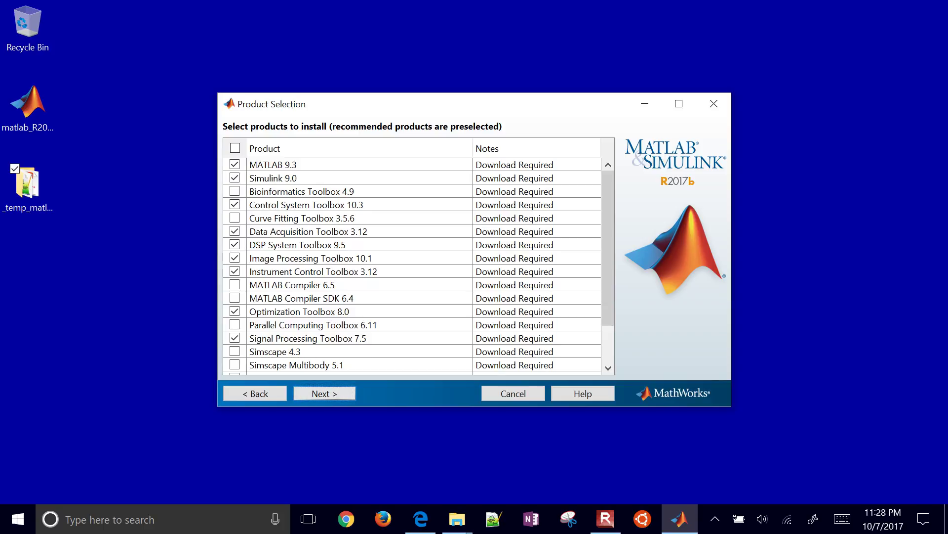
{"action": "left_click", "coordinate": [234, 324]}
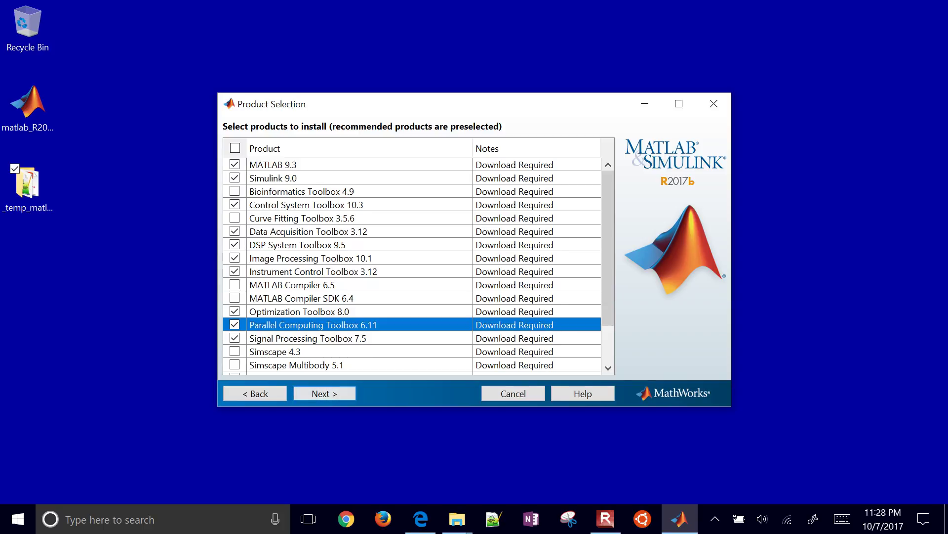
{"action": "scroll", "coordinate": [413, 266], "scroll_direction": "down", "scroll_amount": 2}
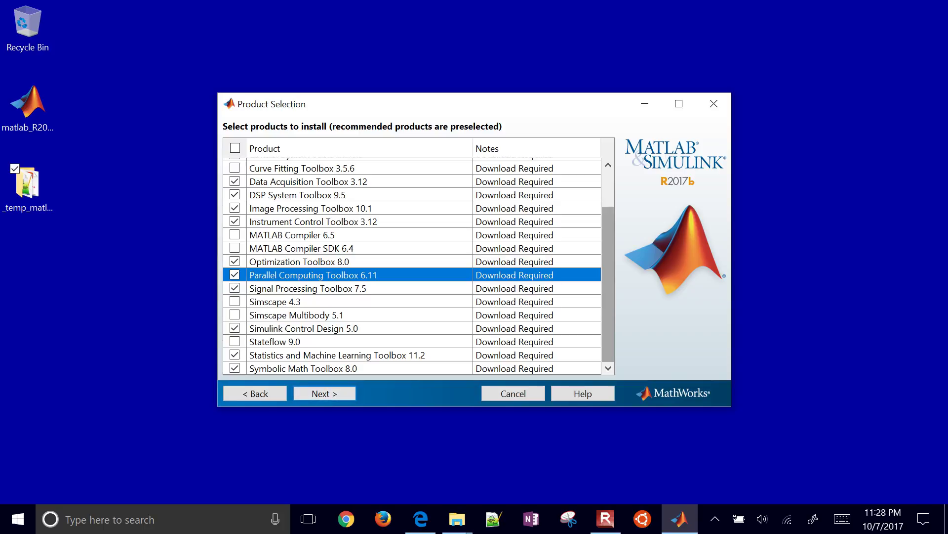
{"action": "key", "text": "Return"}
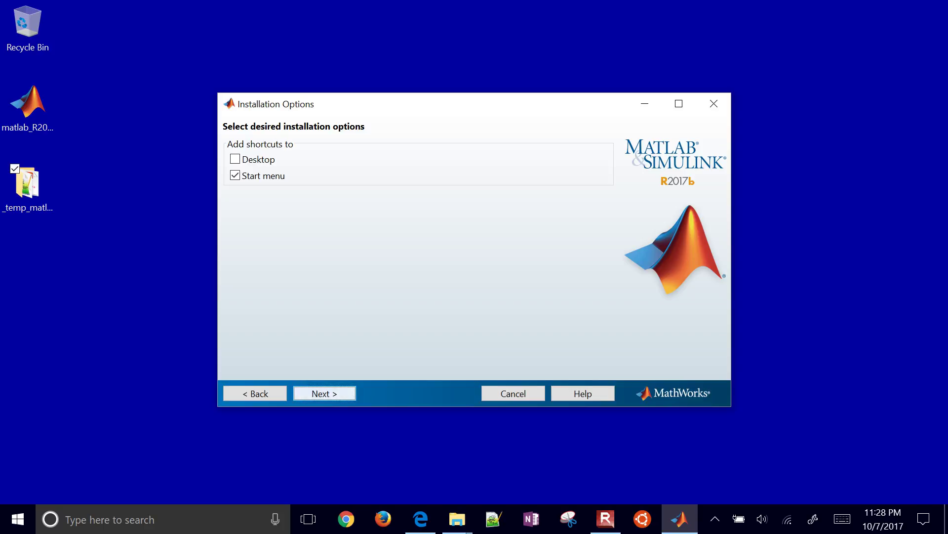
Step: Enable the Desktop shortcut alongside the Start menu one and continue to Confirmation
{"action": "left_click", "coordinate": [235, 159]}
{"action": "left_click", "coordinate": [325, 393]}
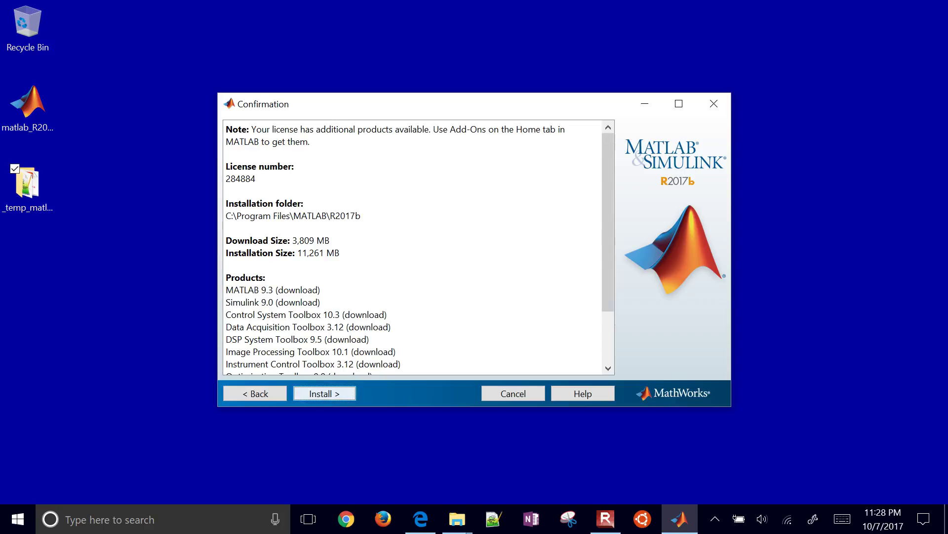
{"action": "left_click", "coordinate": [458, 518]}
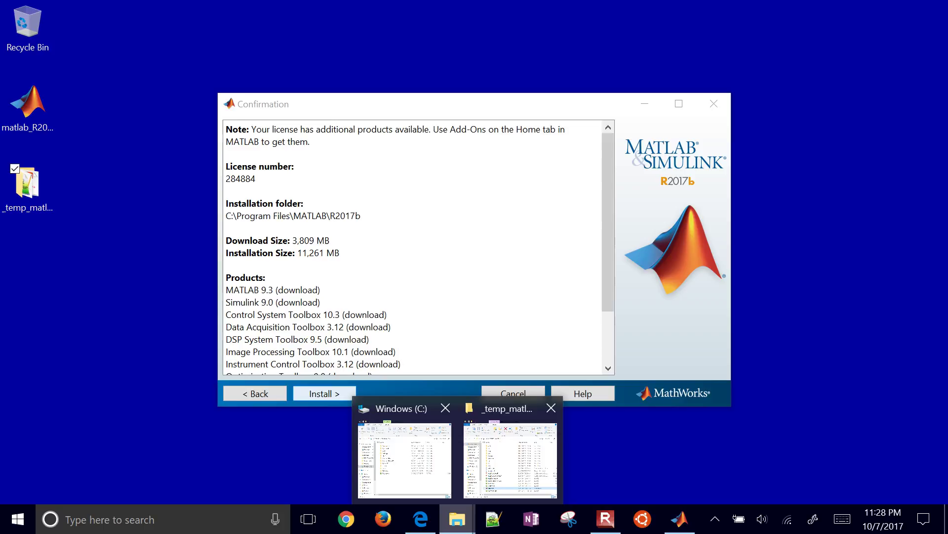
{"action": "left_click", "coordinate": [404, 459]}
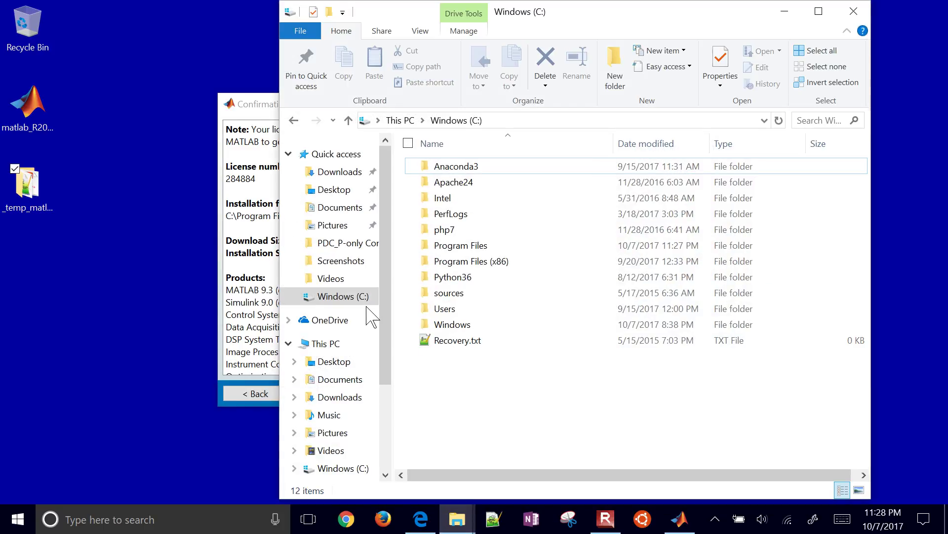
{"action": "right_click", "coordinate": [345, 303]}
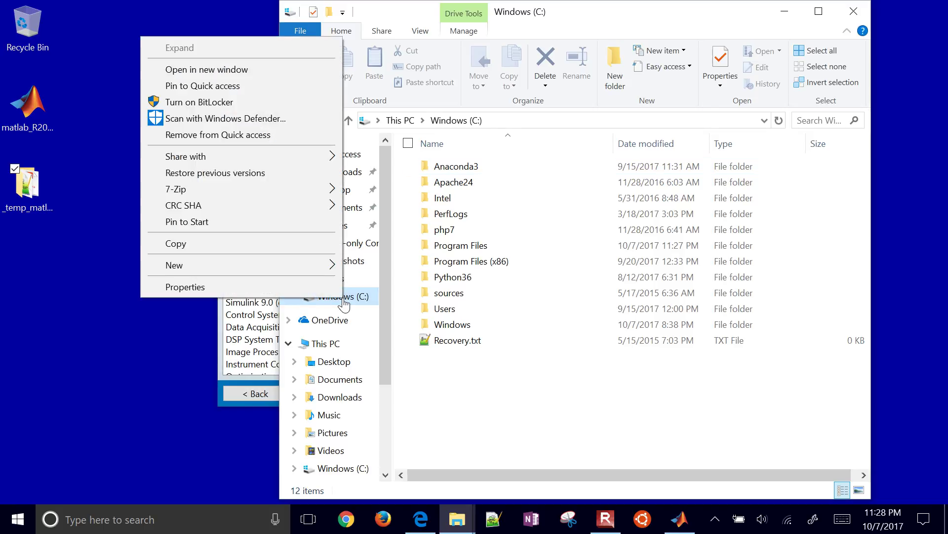
{"action": "left_click", "coordinate": [289, 288]}
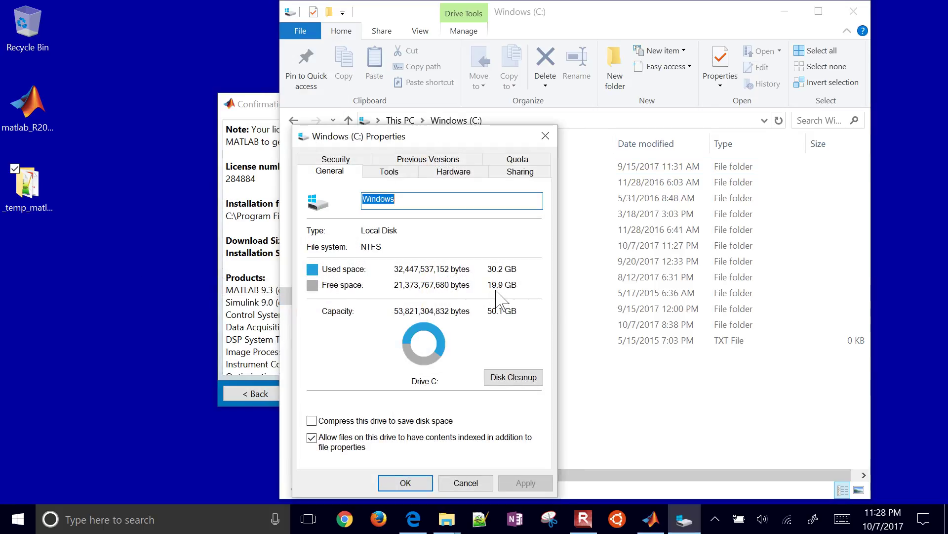
{"action": "left_click", "coordinate": [408, 485]}
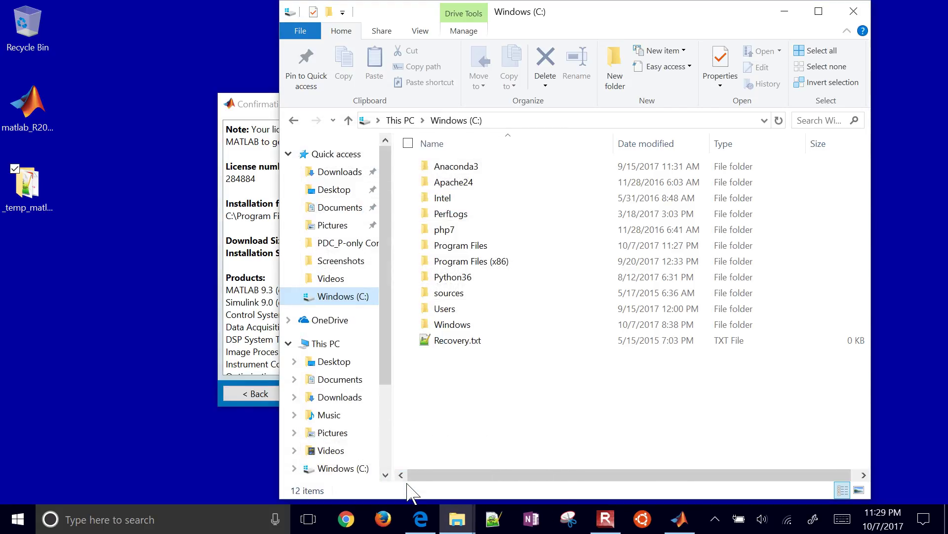
{"action": "left_click", "coordinate": [129, 360]}
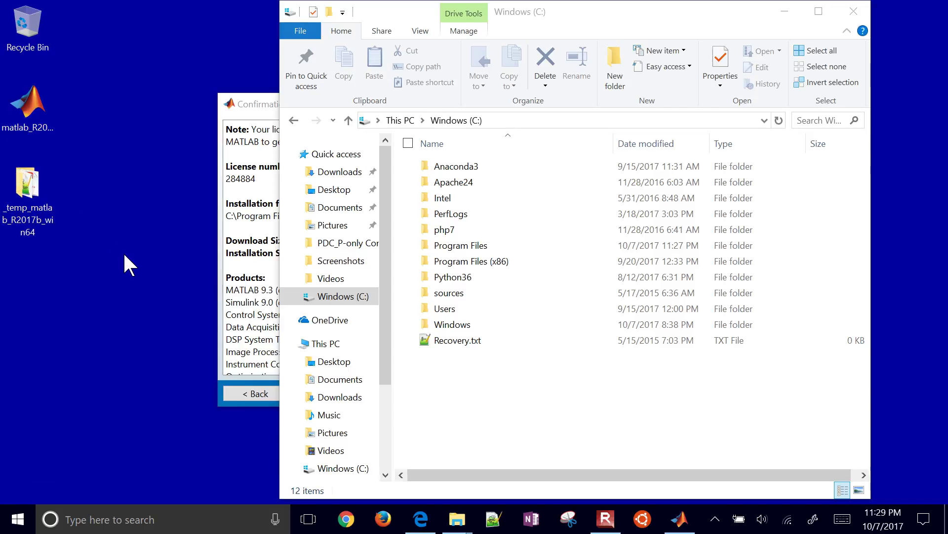
{"action": "left_click", "coordinate": [785, 10]}
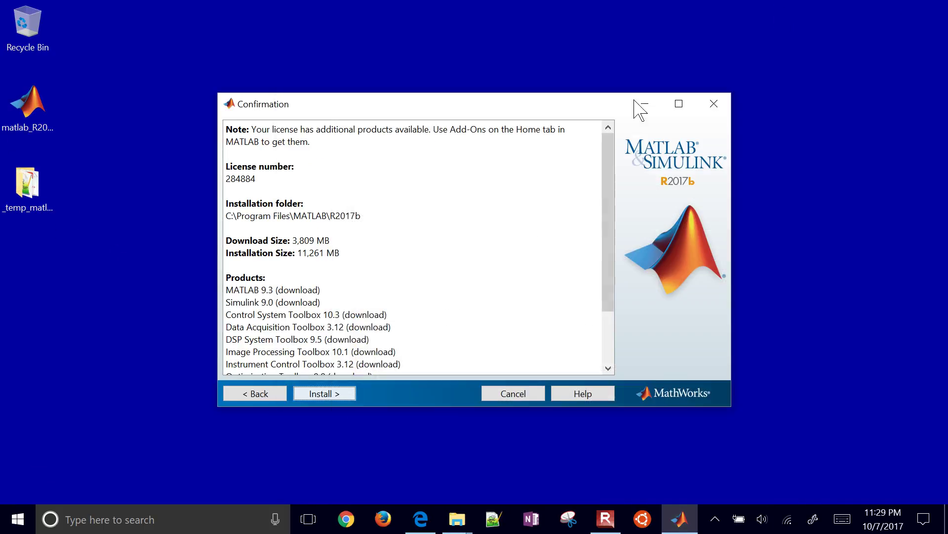
Step: Start installing MATLAB R2017b and let the 3,809 MB download run to 99%
{"action": "left_click", "coordinate": [323, 395]}
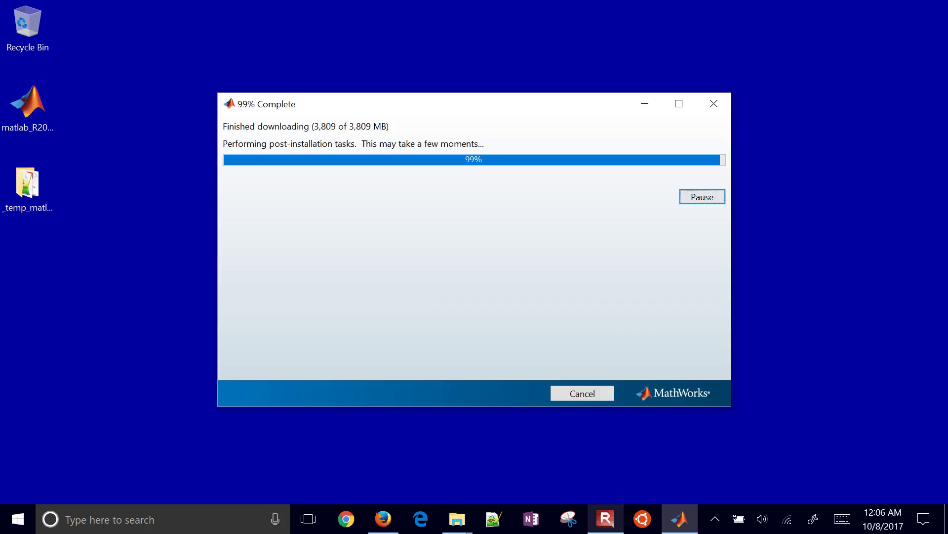
Step: Check in File Explorer's This PC that drive C has 8.16 GB free of 50.1 GB, then minimize it
{"action": "left_click", "coordinate": [457, 519]}
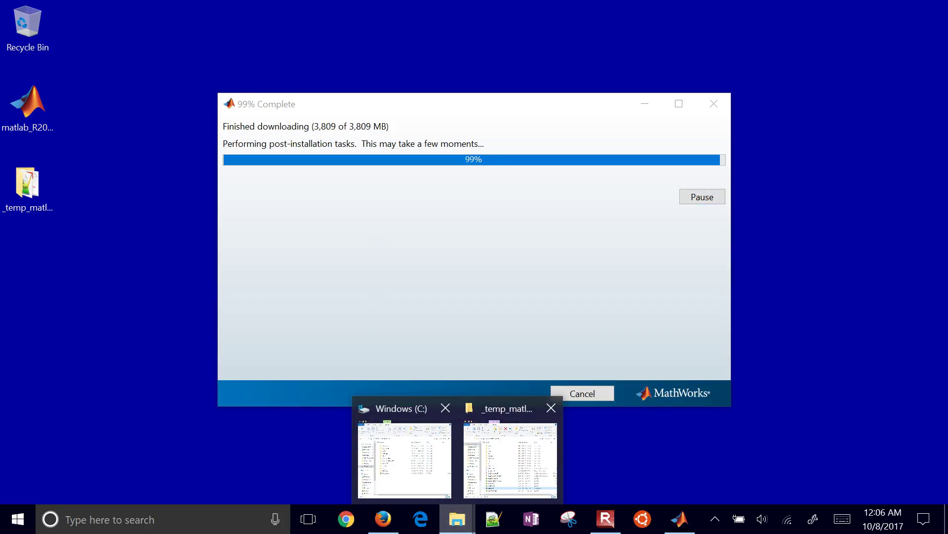
{"action": "left_click", "coordinate": [404, 459]}
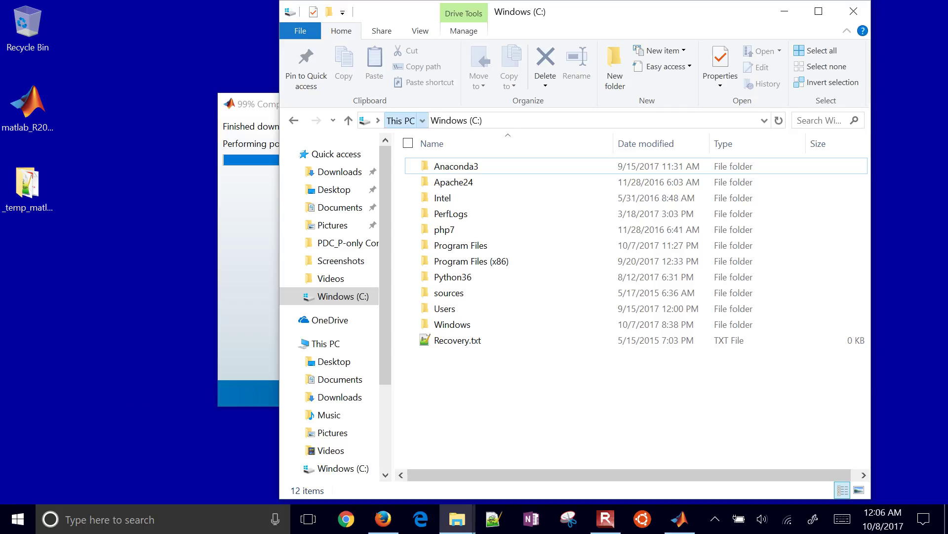
{"action": "left_click", "coordinate": [400, 120]}
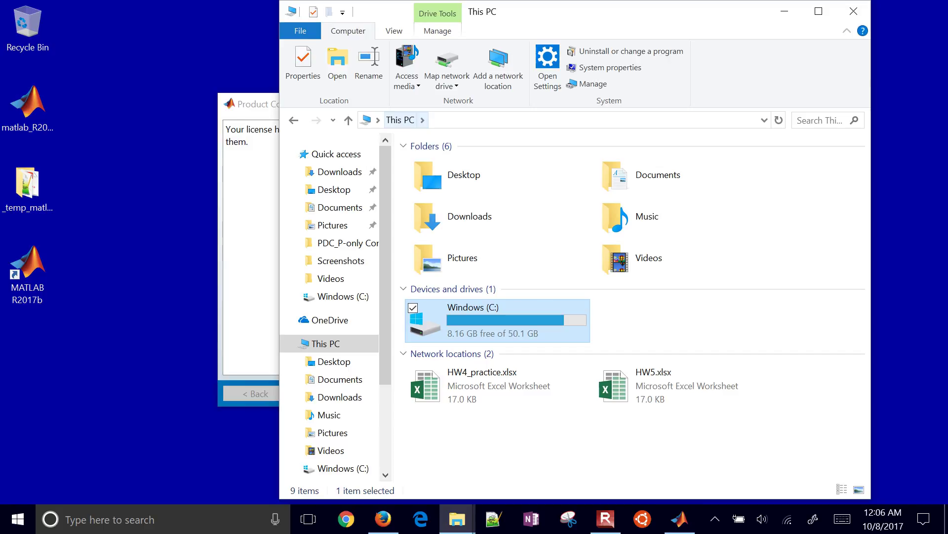
{"action": "key", "text": "super+Down"}
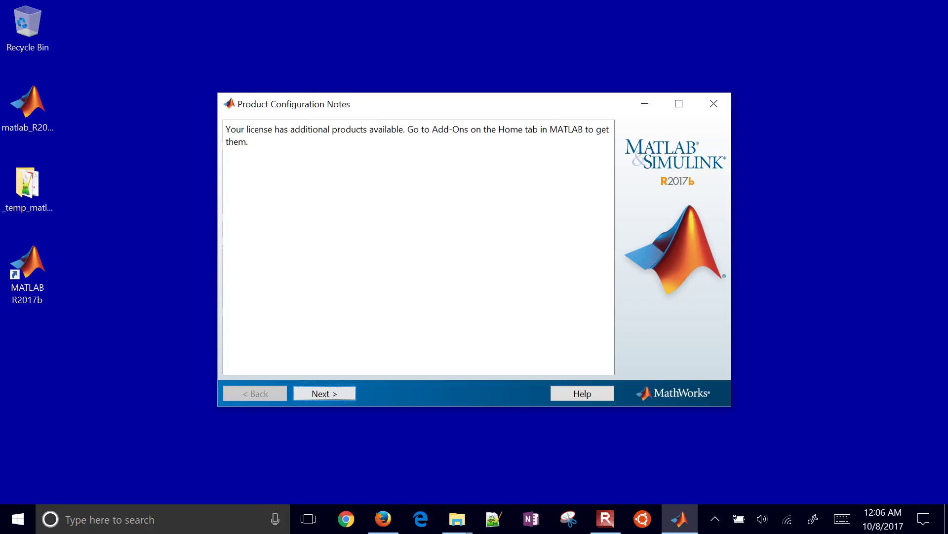
Step: Pass the configuration notes, activate MATLAB R2017b, confirm the details, and finish the installer
{"action": "key", "text": "Return"}
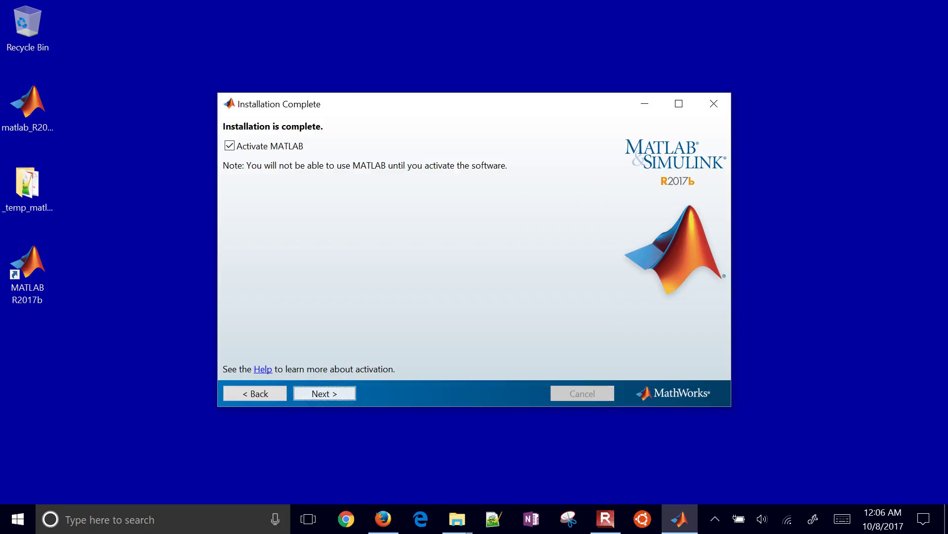
{"action": "key", "text": "Return"}
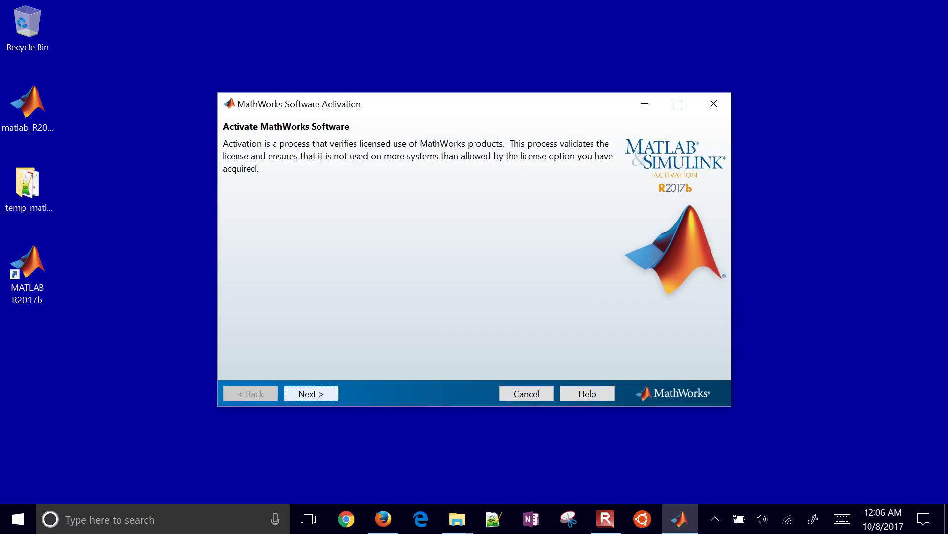
{"action": "key", "text": "Return"}
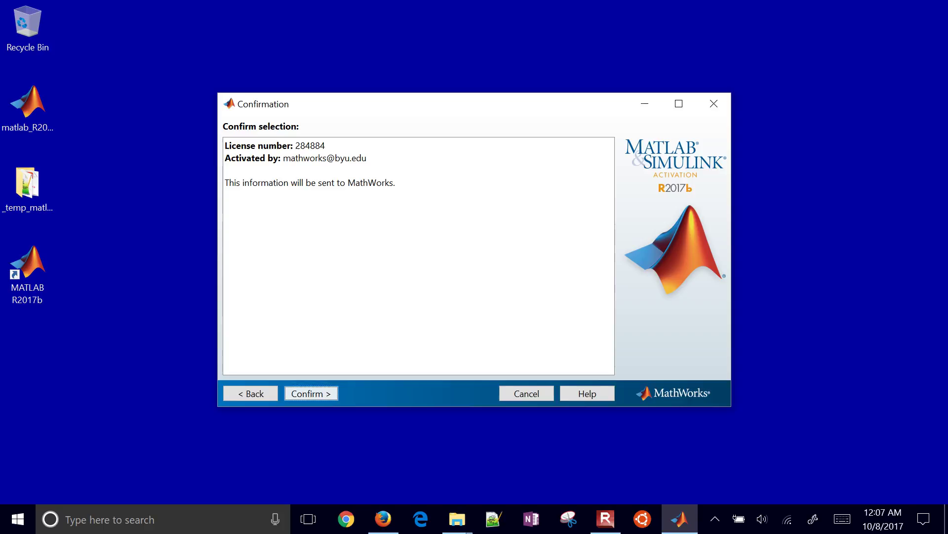
{"action": "key", "text": "Return"}
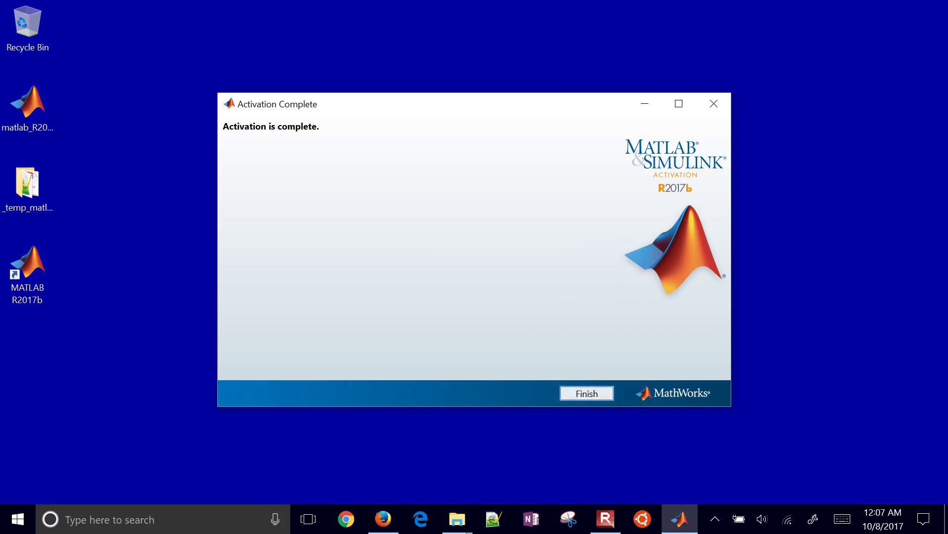
{"action": "left_click", "coordinate": [582, 390]}
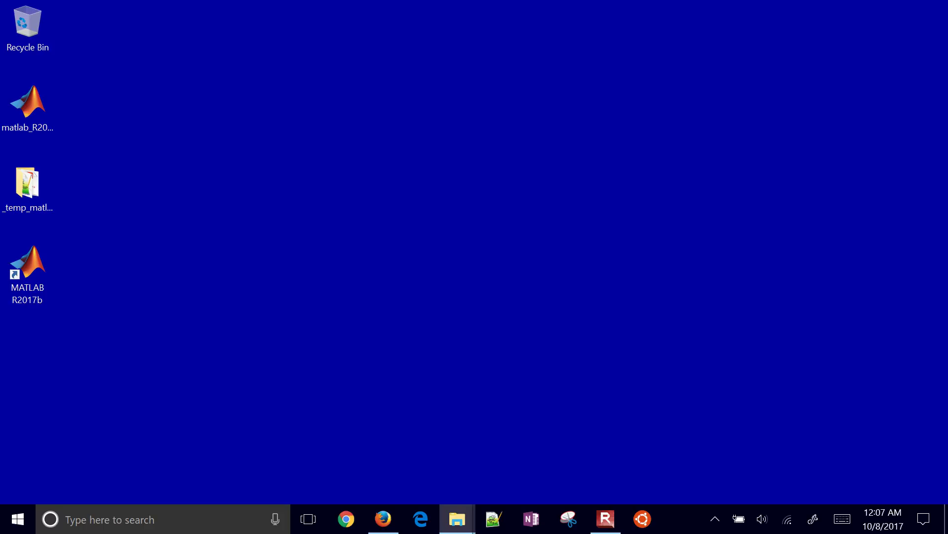
Step: Delete the installer file and extracted temp folder, then empty the Recycle Bin
{"action": "left_click_drag", "start_coordinate": [175, 204], "coordinate": [54, 105]}
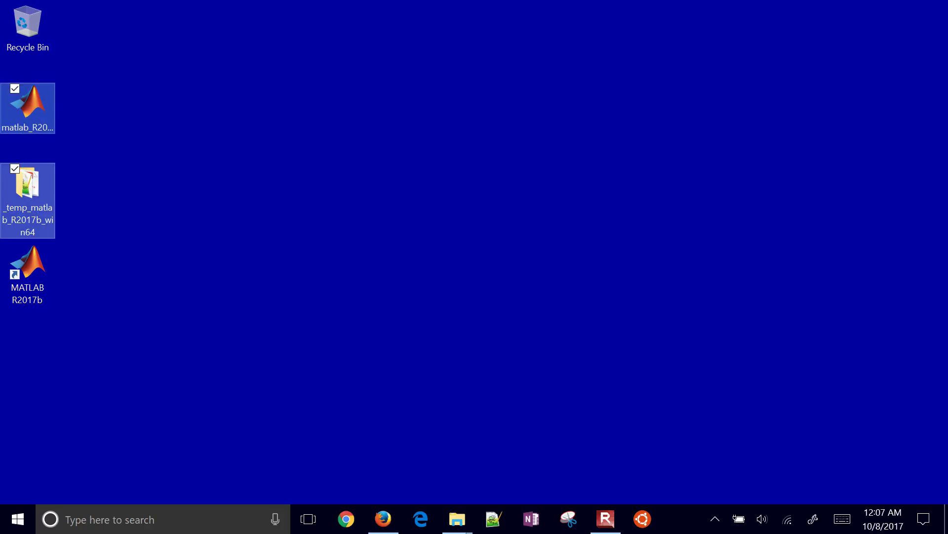
{"action": "key", "text": "Delete"}
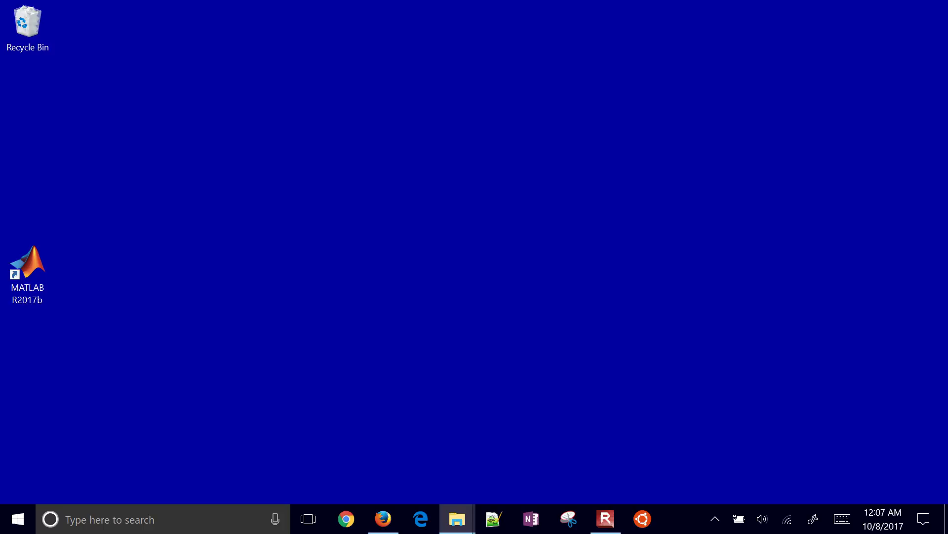
{"action": "right_click", "coordinate": [22, 19]}
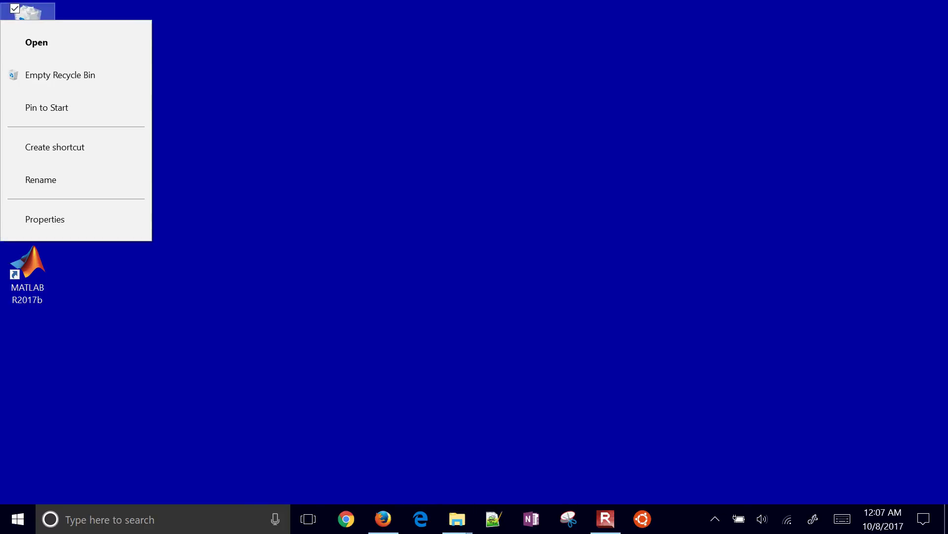
{"action": "left_click", "coordinate": [59, 74]}
{"action": "key", "text": "Return"}
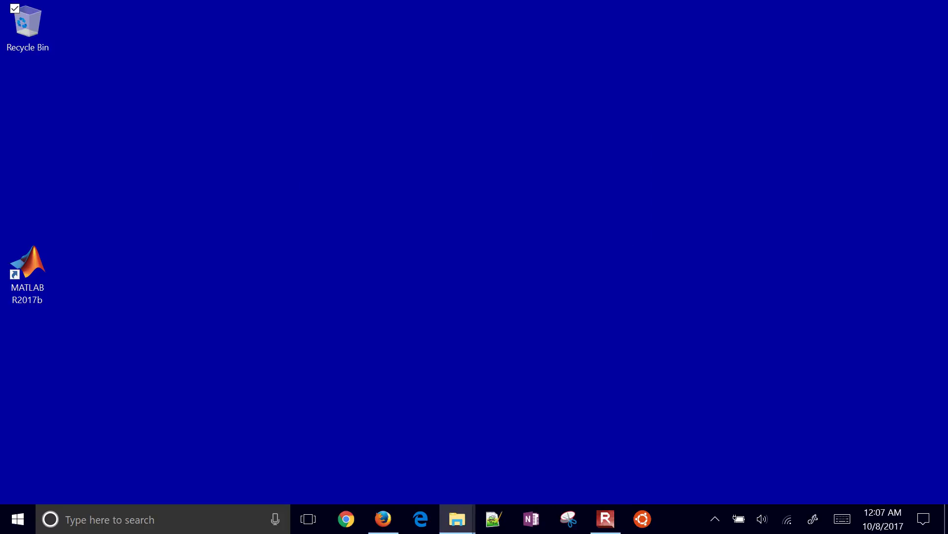
Step: Pin MATLAB R2017b to the taskbar, delete its desktop shortcut, and launch it from the taskbar
{"action": "left_click_drag", "start_coordinate": [27, 270], "coordinate": [371, 521]}
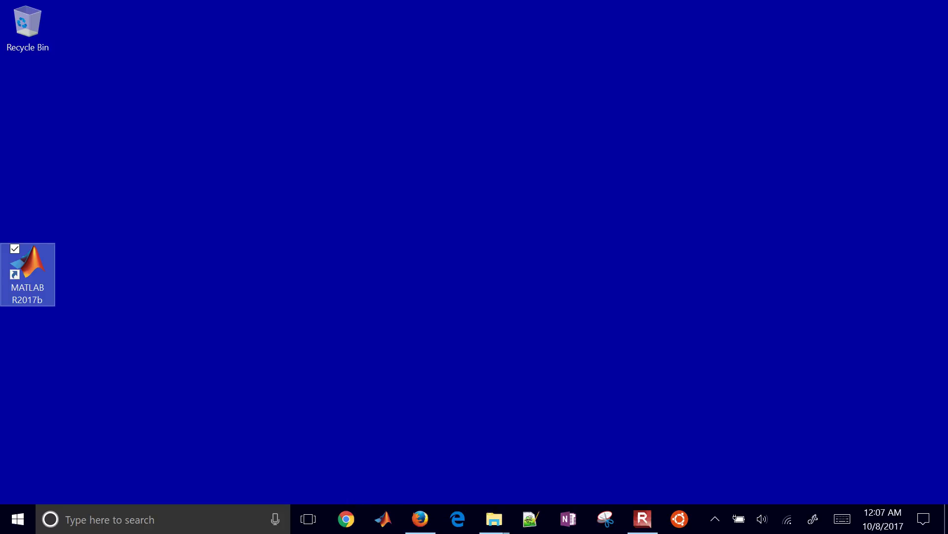
{"action": "left_click", "coordinate": [170, 307]}
{"action": "left_click_drag", "start_coordinate": [27, 272], "coordinate": [27, 29]}
{"action": "left_click", "coordinate": [407, 267]}
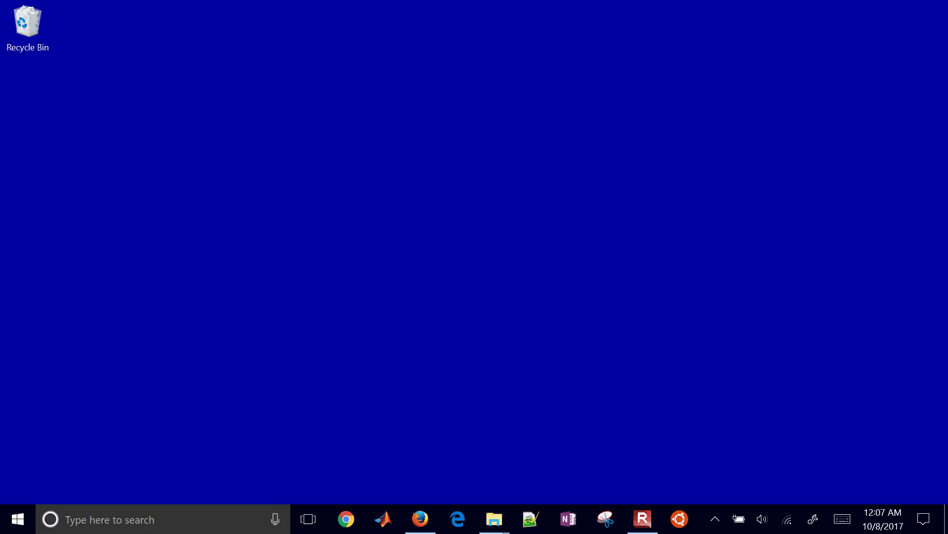
{"action": "left_click", "coordinate": [384, 518]}
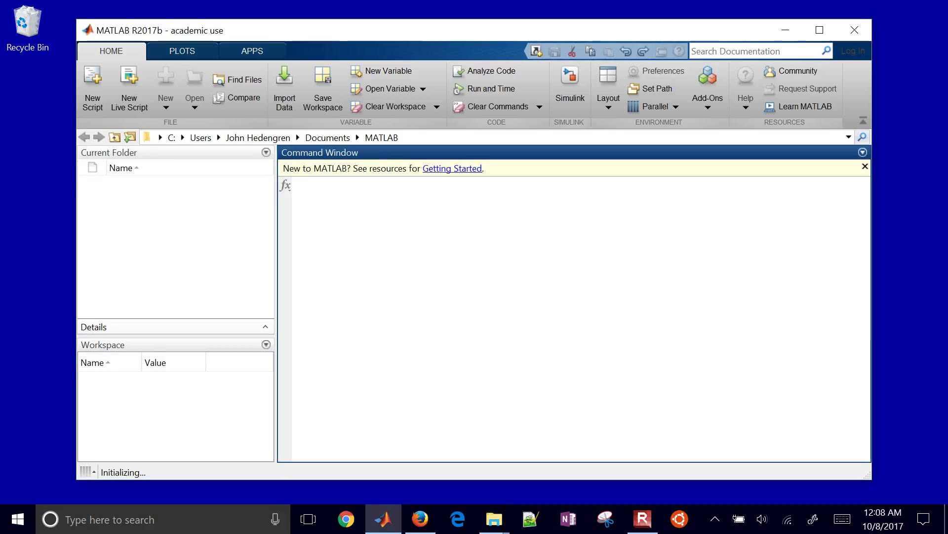
Step: Maximize the MATLAB R2017b window to fill the screen
{"action": "left_click", "coordinate": [819, 30]}
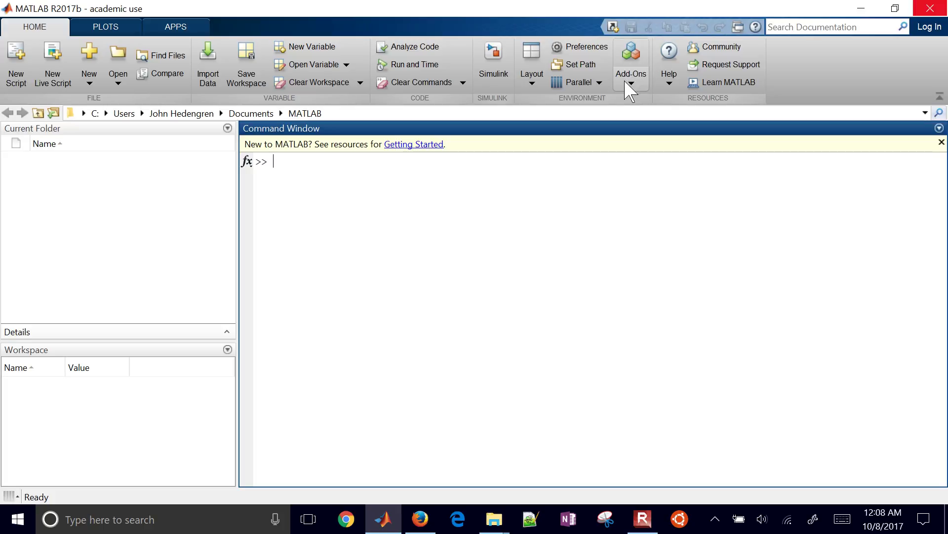
Step: Choose Add-Ons > Get Hardware Support Packages from the Home tab
{"action": "left_click", "coordinate": [631, 83]}
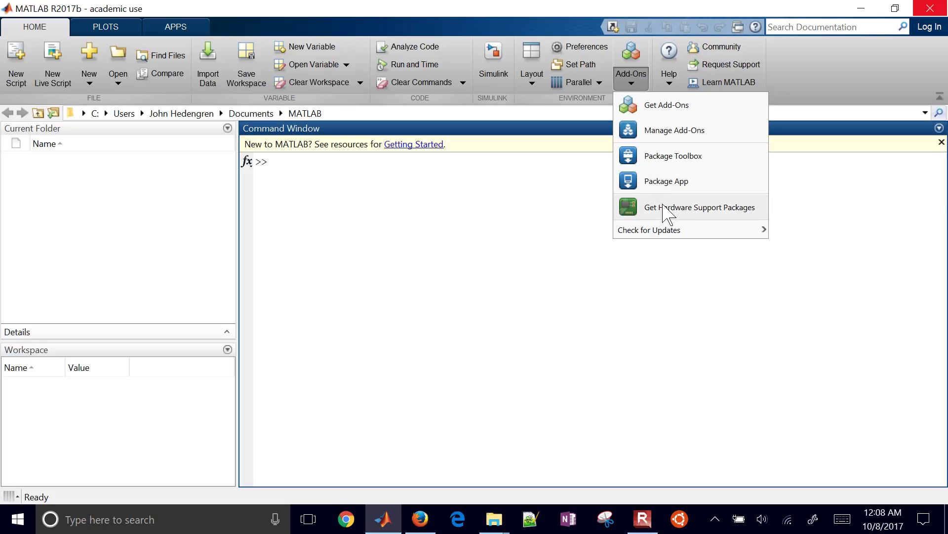
{"action": "left_click", "coordinate": [663, 207]}
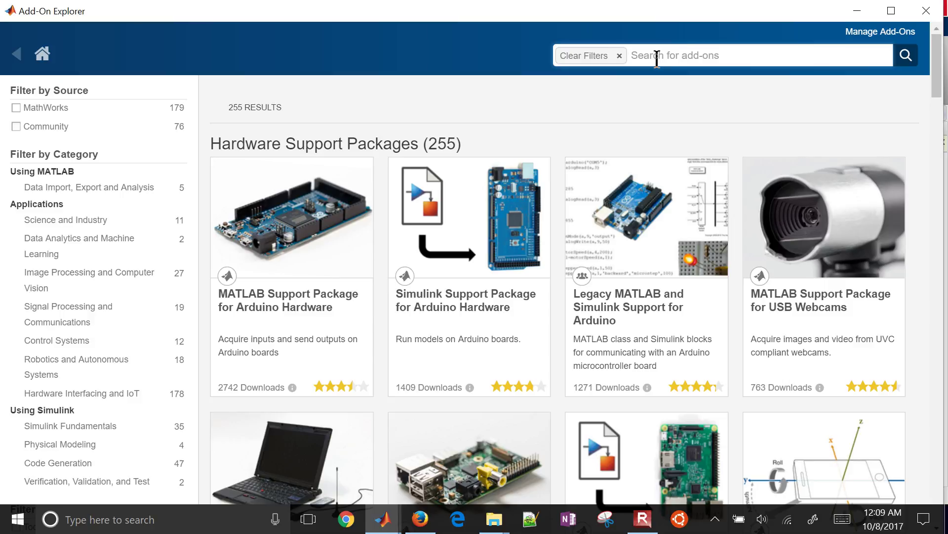
Step: Search 'arduino', open MATLAB Support Package for Arduino Hardware, and show its Install choices
{"action": "type", "text": "arduino"}
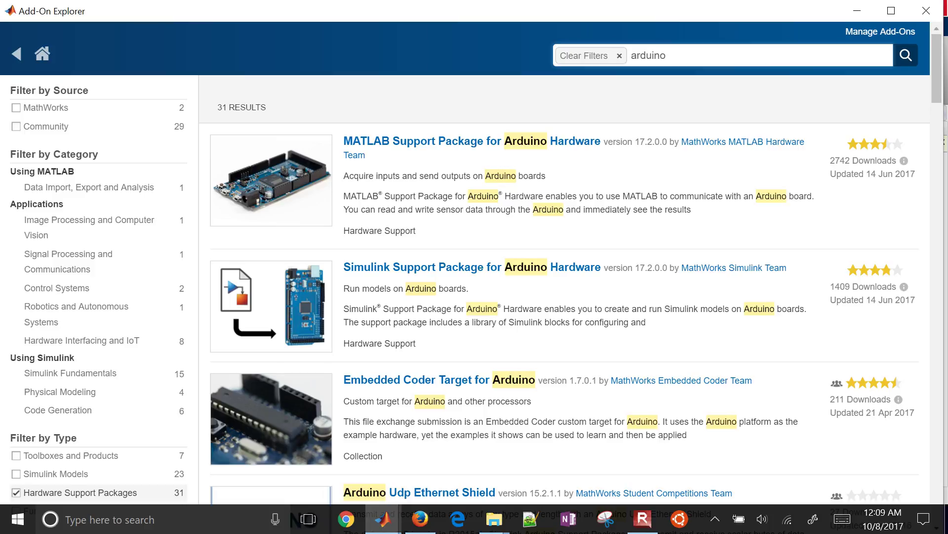
{"action": "left_click", "coordinate": [275, 174]}
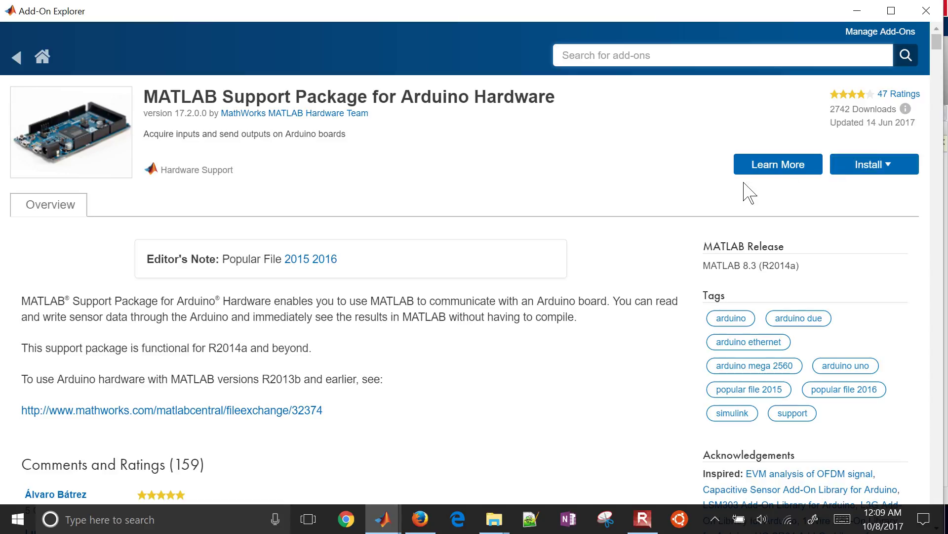
{"action": "left_click", "coordinate": [878, 179]}
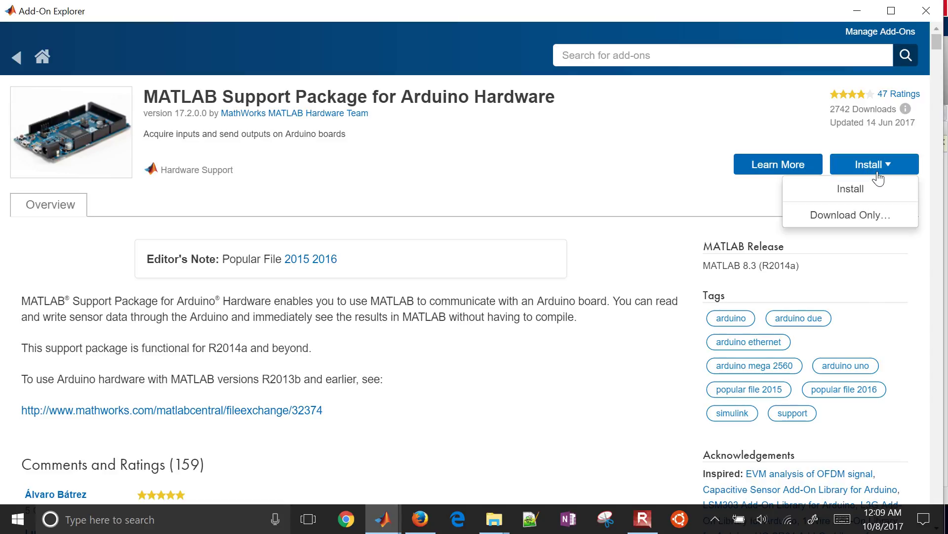
Step: Install the Arduino package, logging in and accepting the licence and third-party software terms
{"action": "left_click", "coordinate": [853, 196]}
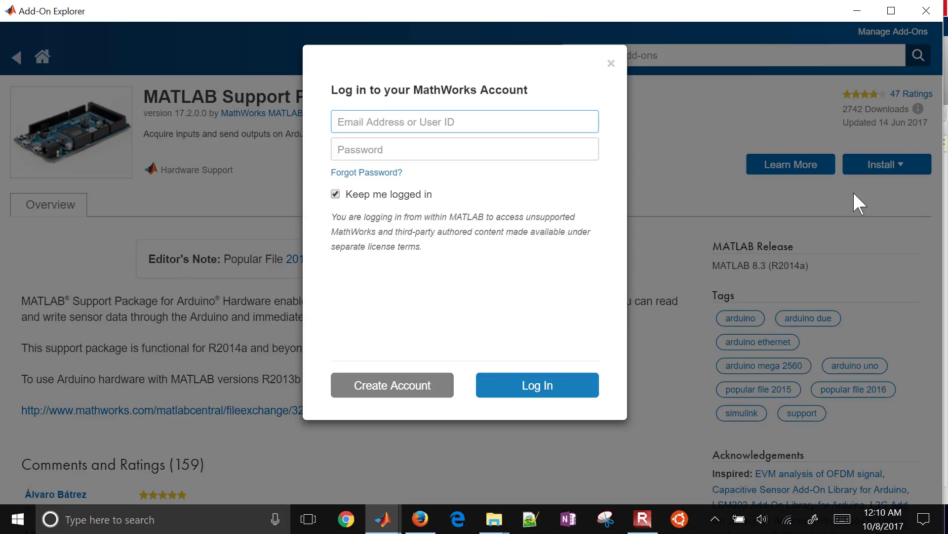
{"action": "left_click", "coordinate": [518, 384]}
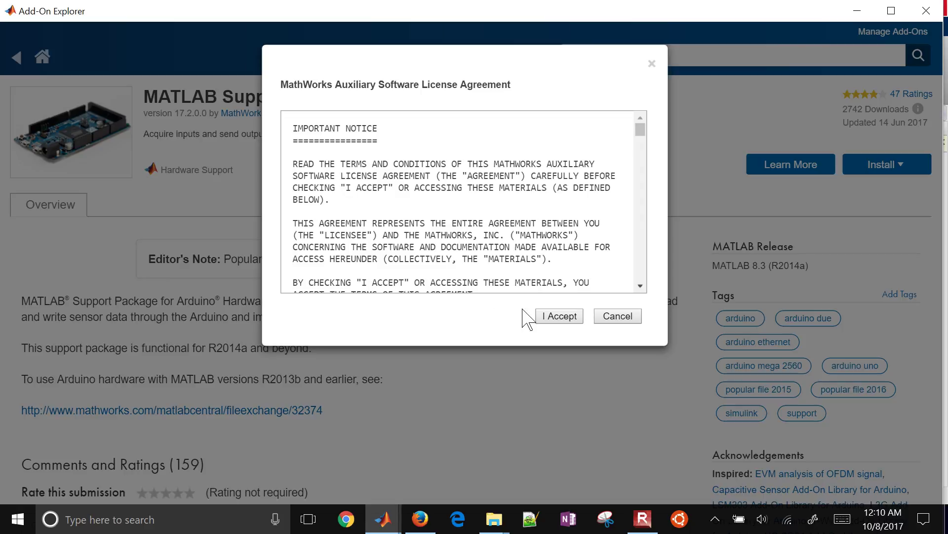
{"action": "left_click", "coordinate": [555, 322]}
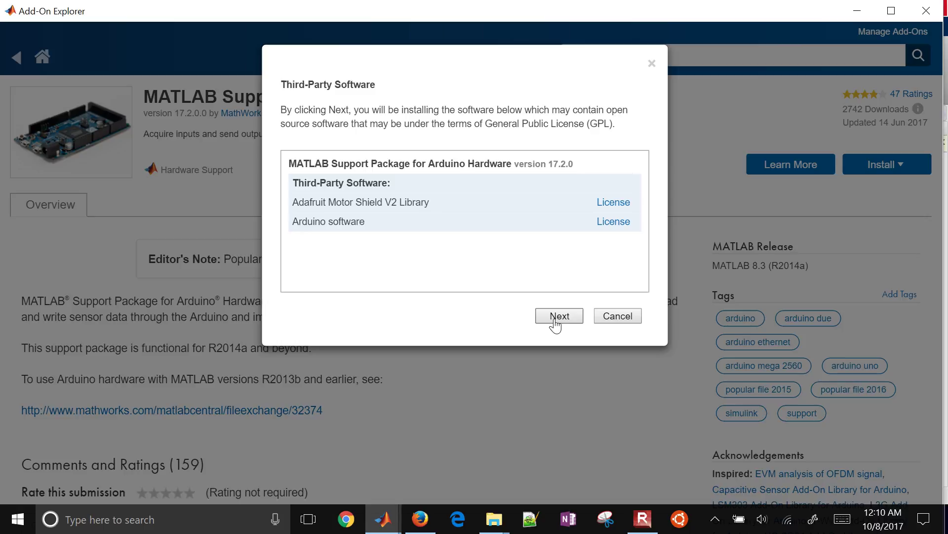
{"action": "left_click", "coordinate": [555, 321]}
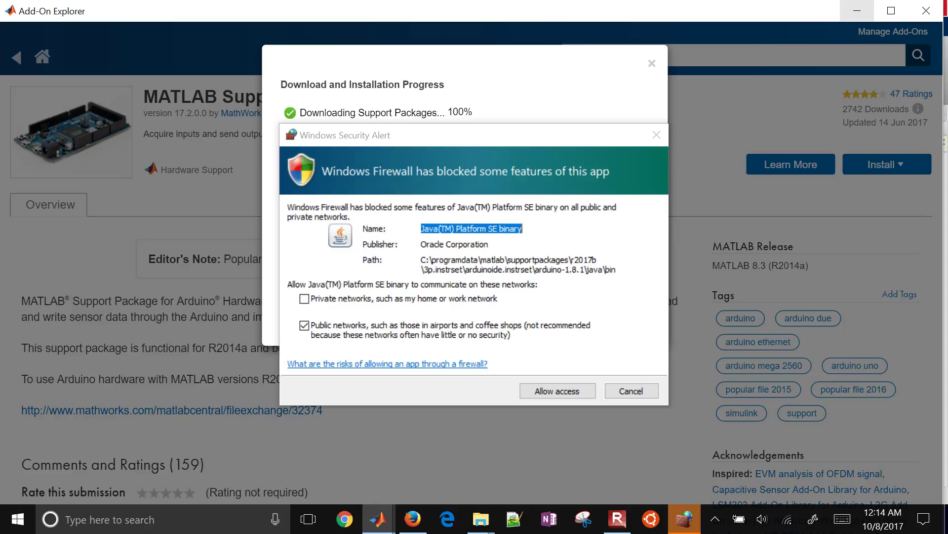
Step: Allow Java through Windows Firewall on public networks only so the Arduino installation completes
{"action": "left_click", "coordinate": [304, 325]}
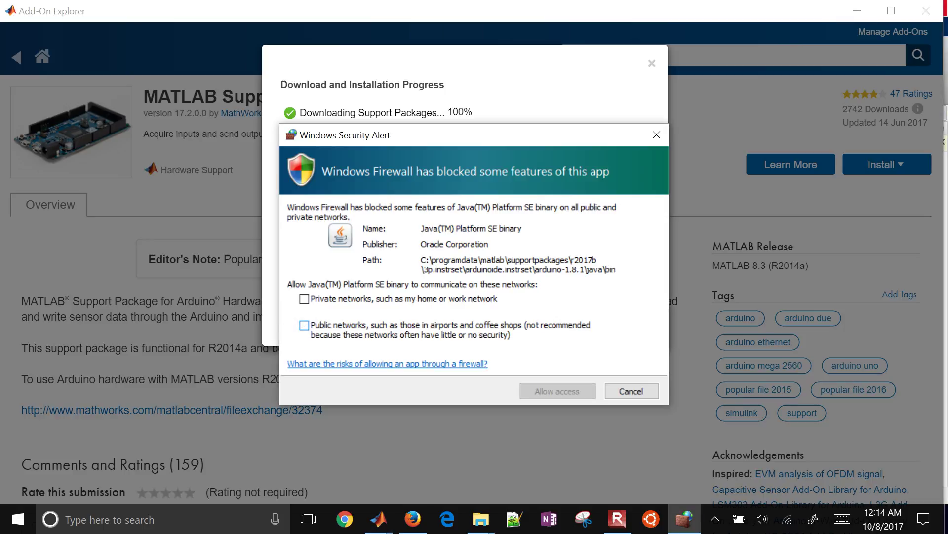
{"action": "left_click", "coordinate": [304, 299]}
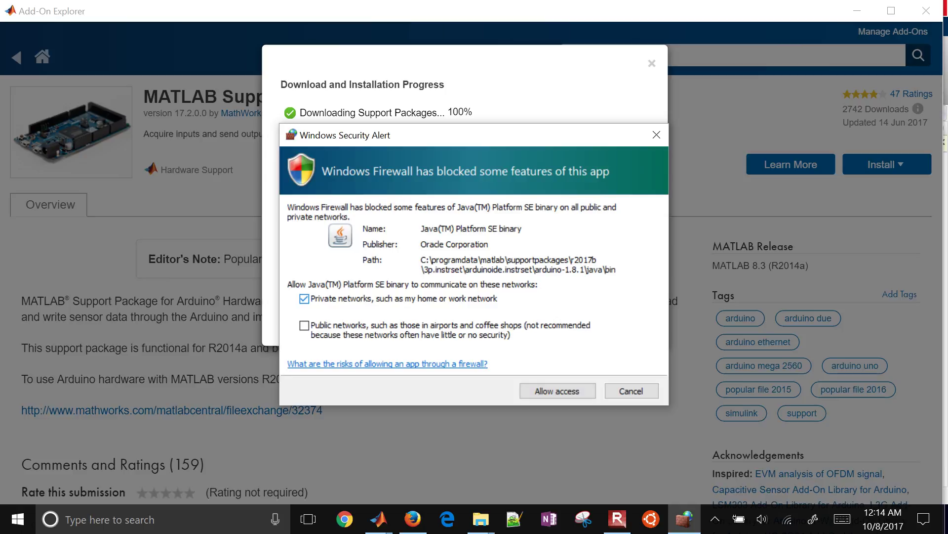
{"action": "left_click", "coordinate": [304, 299]}
{"action": "left_click", "coordinate": [304, 325]}
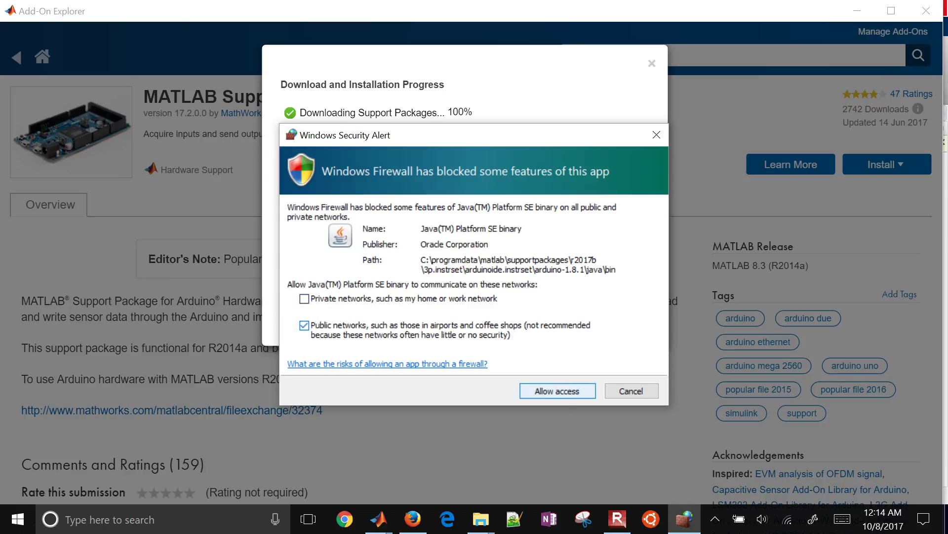
{"action": "key", "text": "Return"}
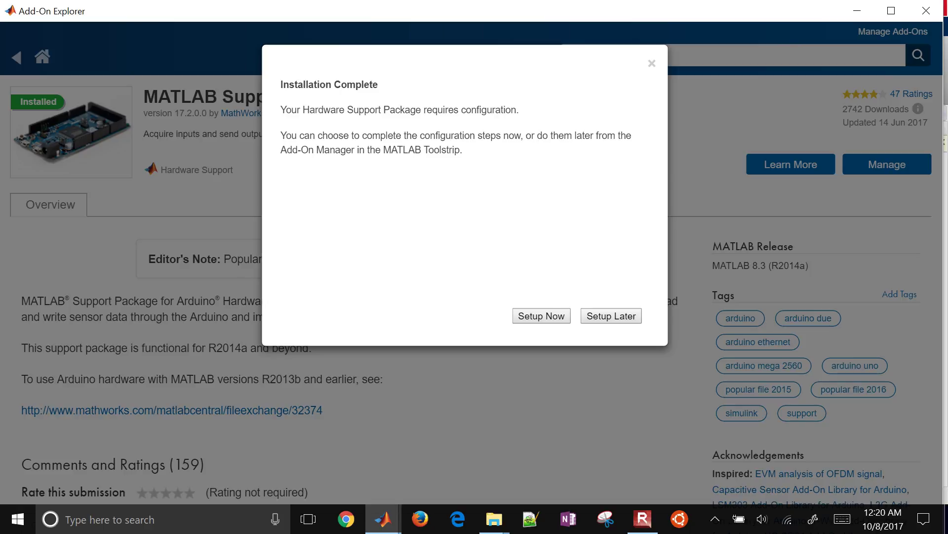
Step: Start Hardware Setup and approve installing the Arduino LLC and Arduino srl USB drivers
{"action": "left_click", "coordinate": [548, 320]}
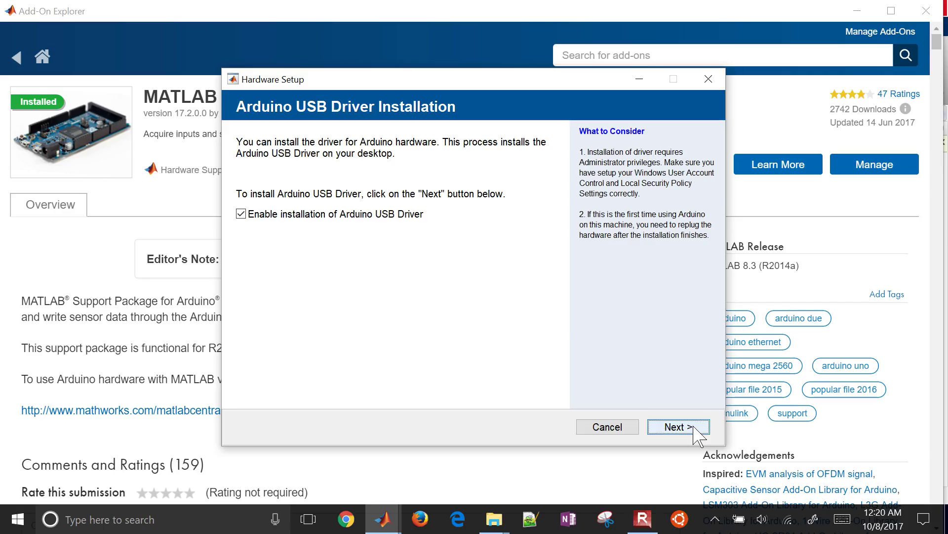
{"action": "left_click", "coordinate": [678, 427]}
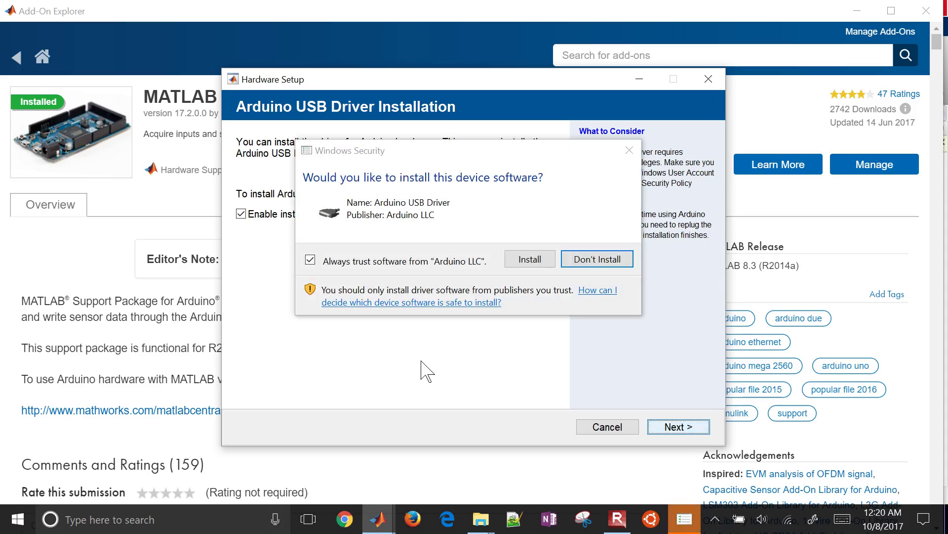
{"action": "left_click", "coordinate": [541, 264]}
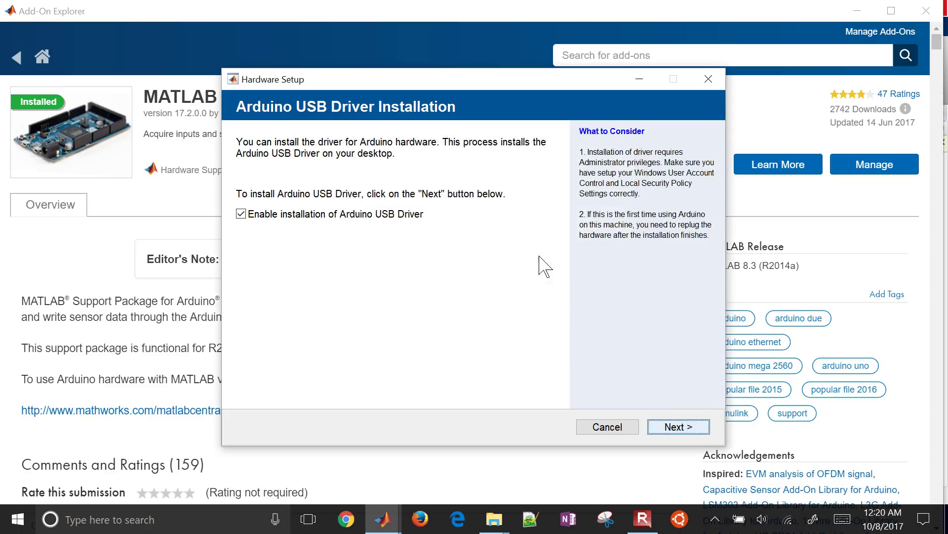
{"action": "left_click", "coordinate": [541, 264]}
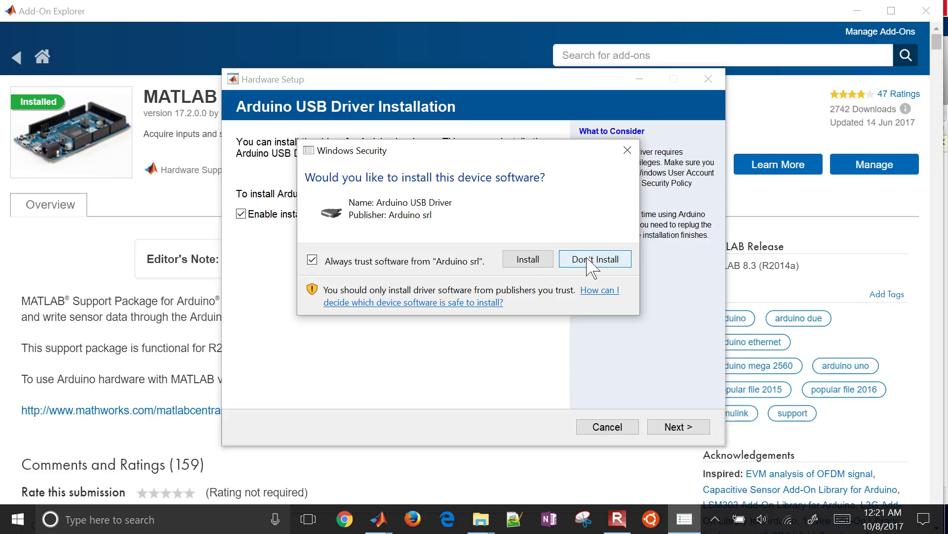
{"action": "left_click", "coordinate": [528, 262]}
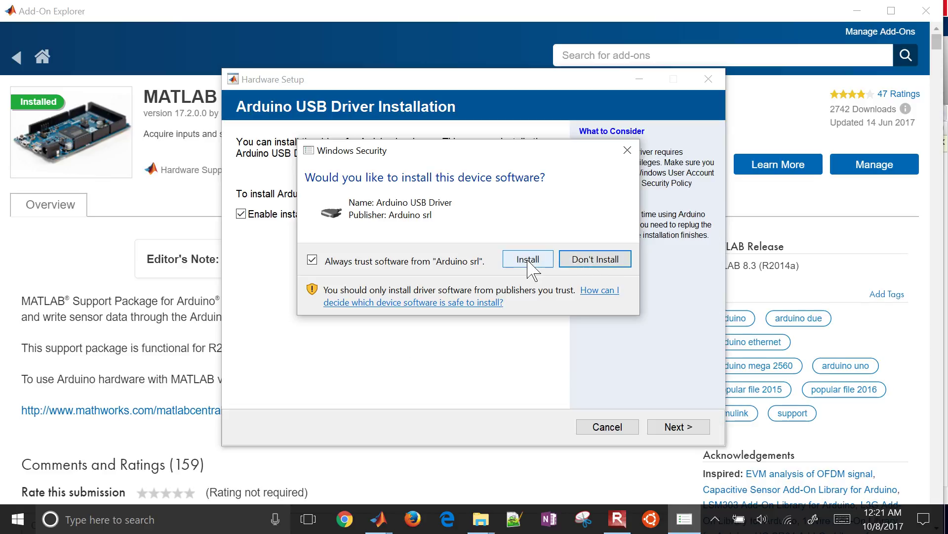
{"action": "left_click", "coordinate": [527, 260]}
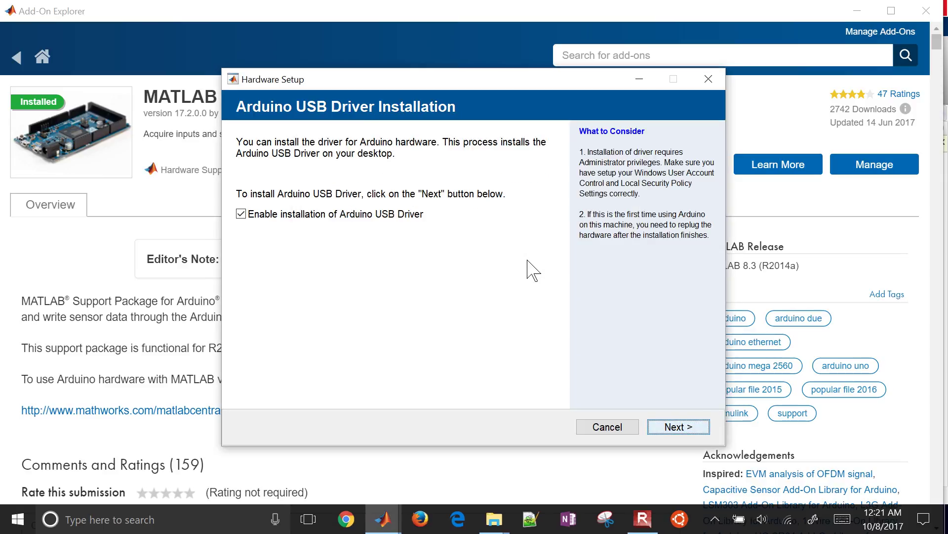
{"action": "key", "text": "Return"}
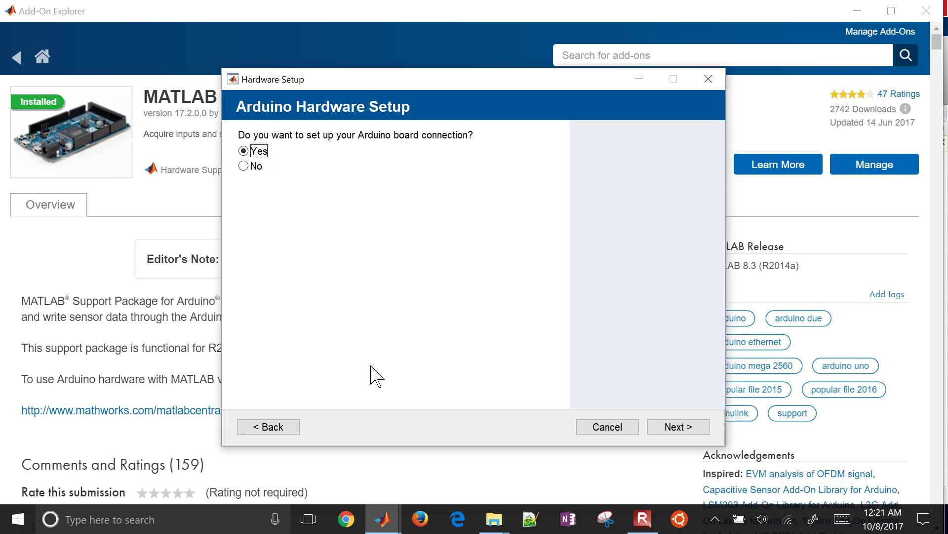
Step: Keep Yes for setting up the Arduino board connection and continue to Choose Connection Type with USB
{"action": "left_click", "coordinate": [685, 431]}
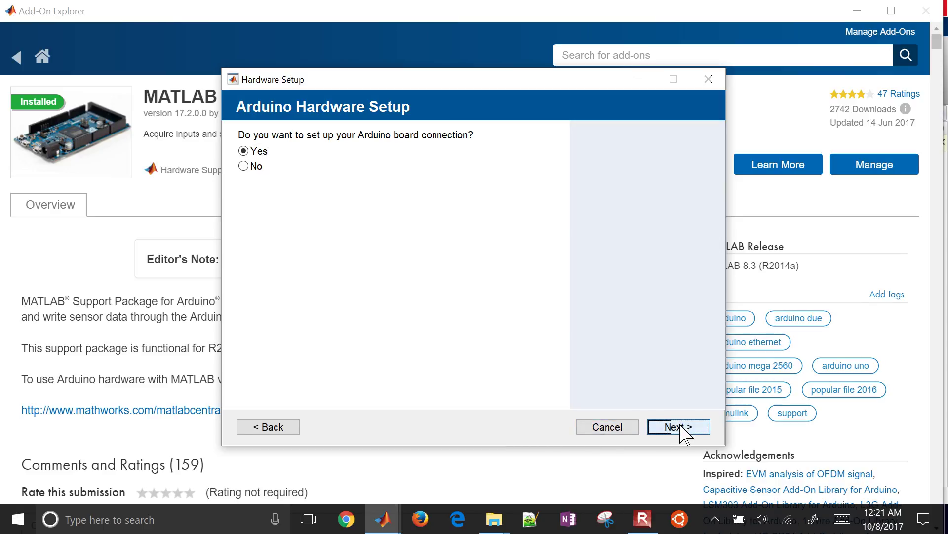